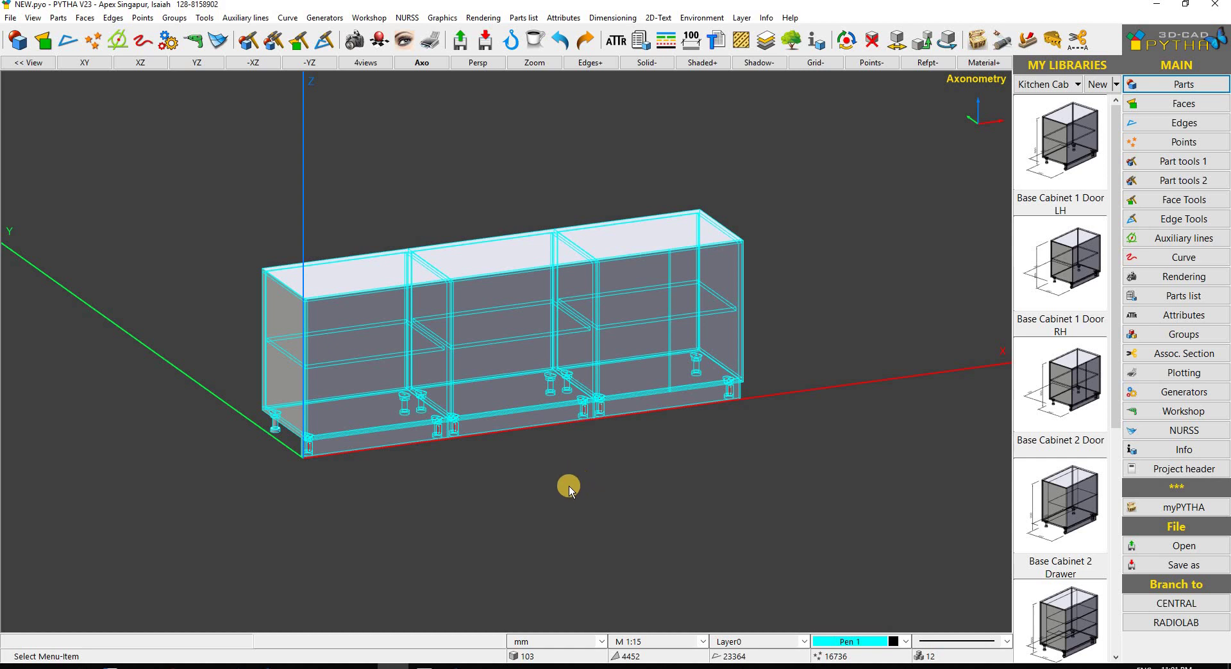
- Create a parts list covering all parts of the base cabinet model
left_click_drag(667, 440, 577, 425)
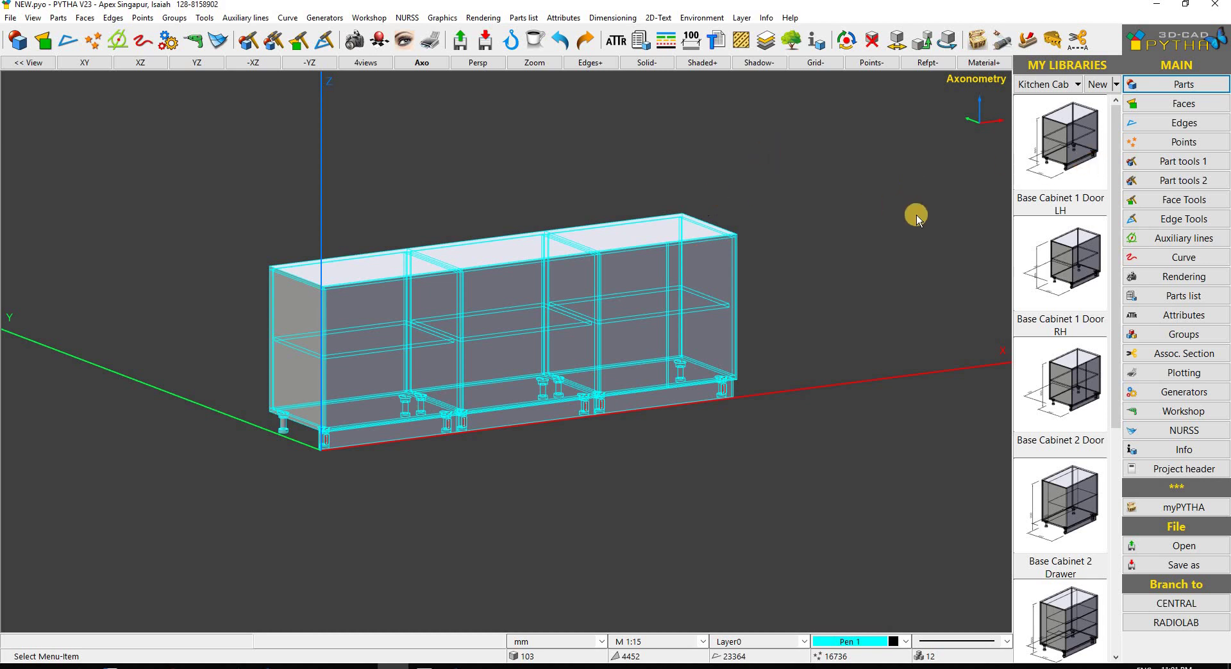
left_click(1184, 296)
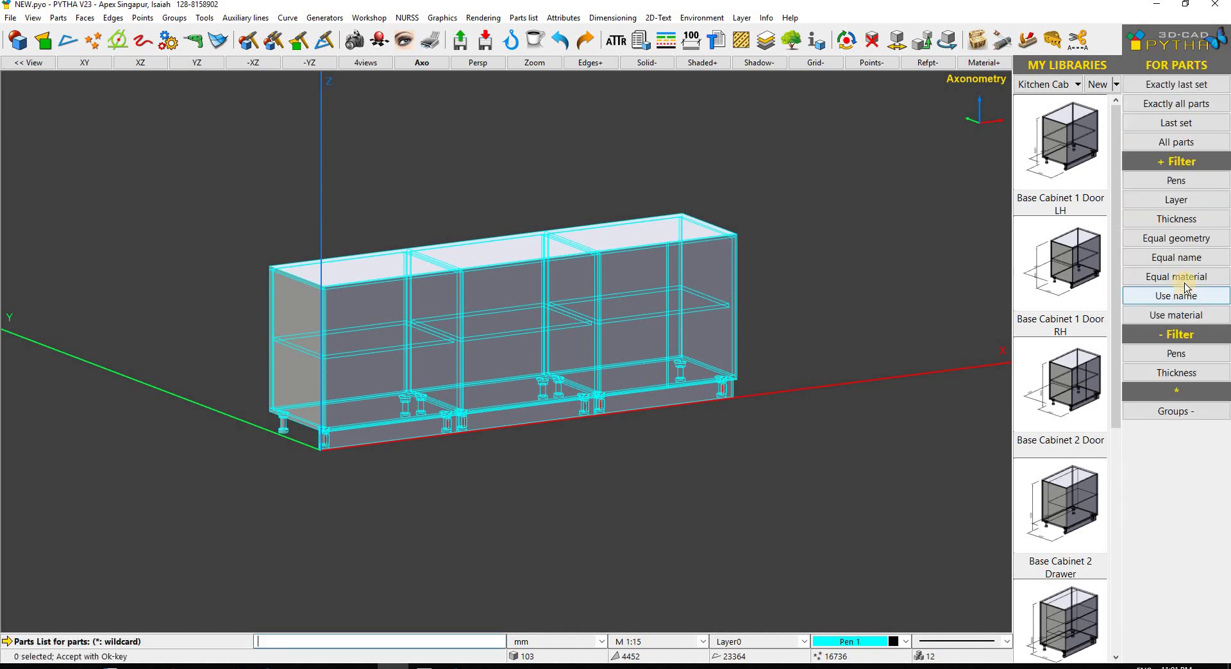
left_click(1167, 154)
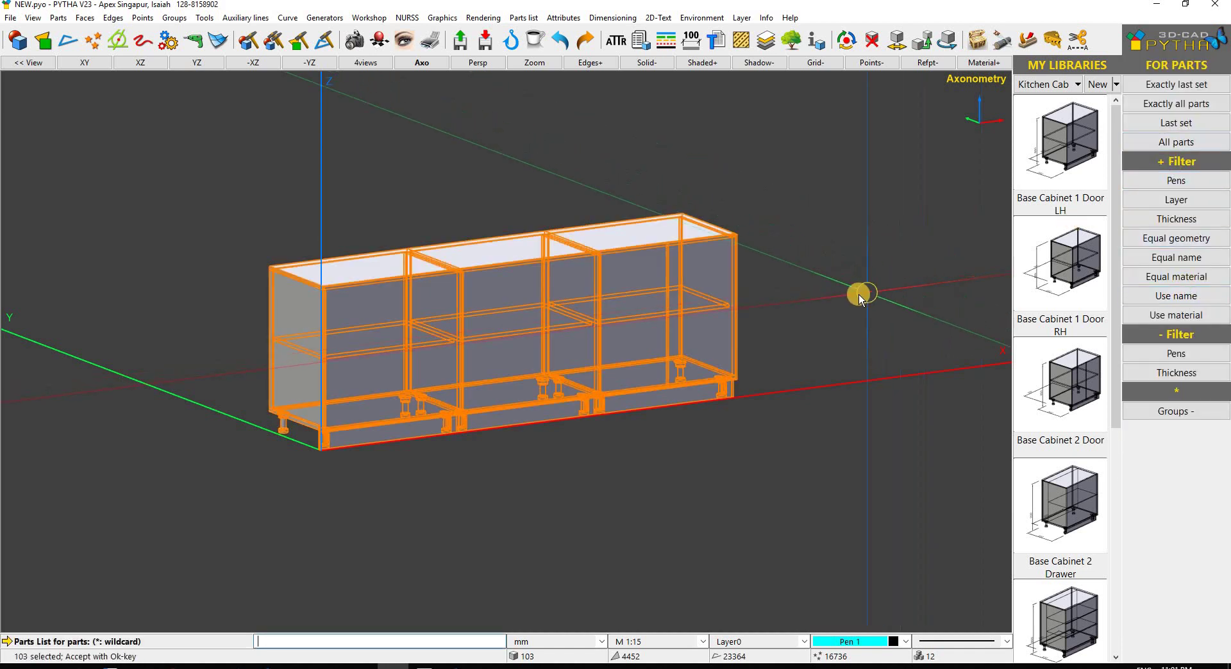
right_click(859, 294)
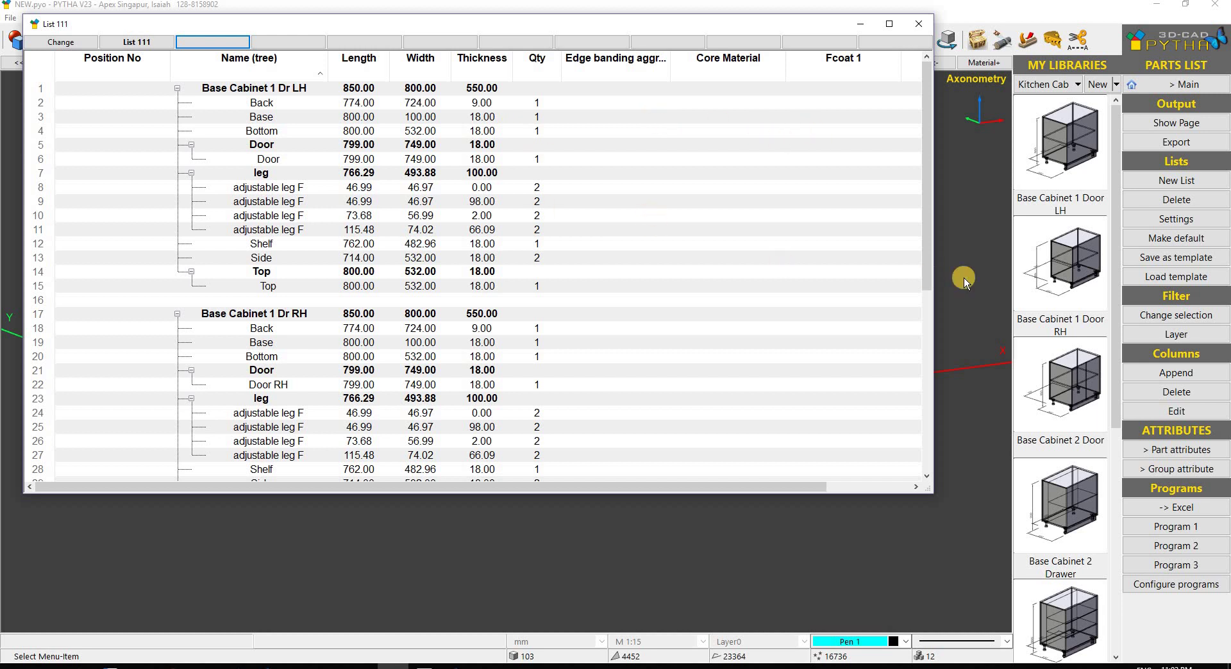
- Load the Ottimo.pylist parts list template from the PYTHA23.0 folder
left_click(1160, 277)
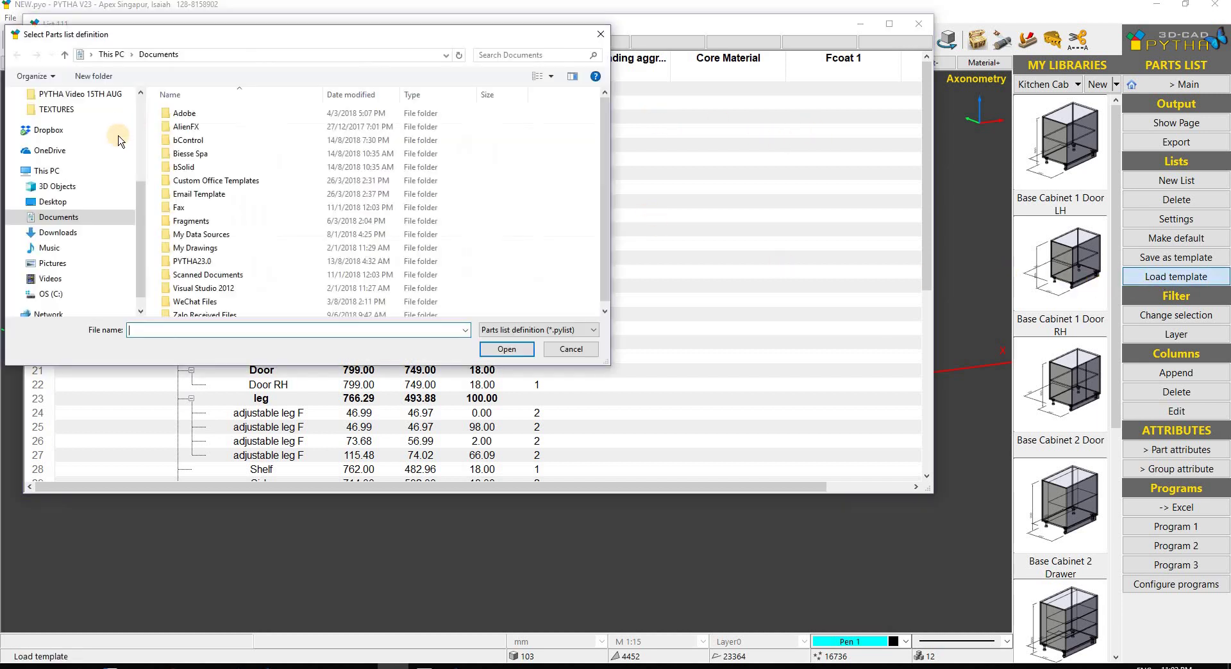
scroll(58, 173, "up", 1)
left_click(56, 171)
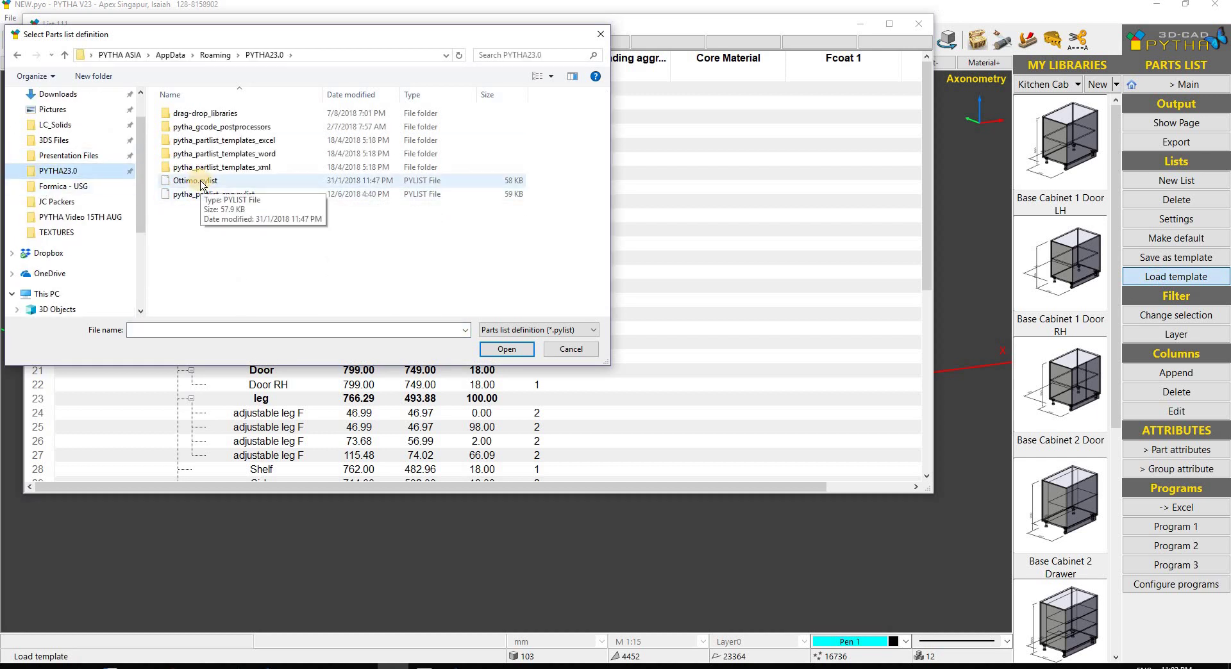
double_click(200, 181)
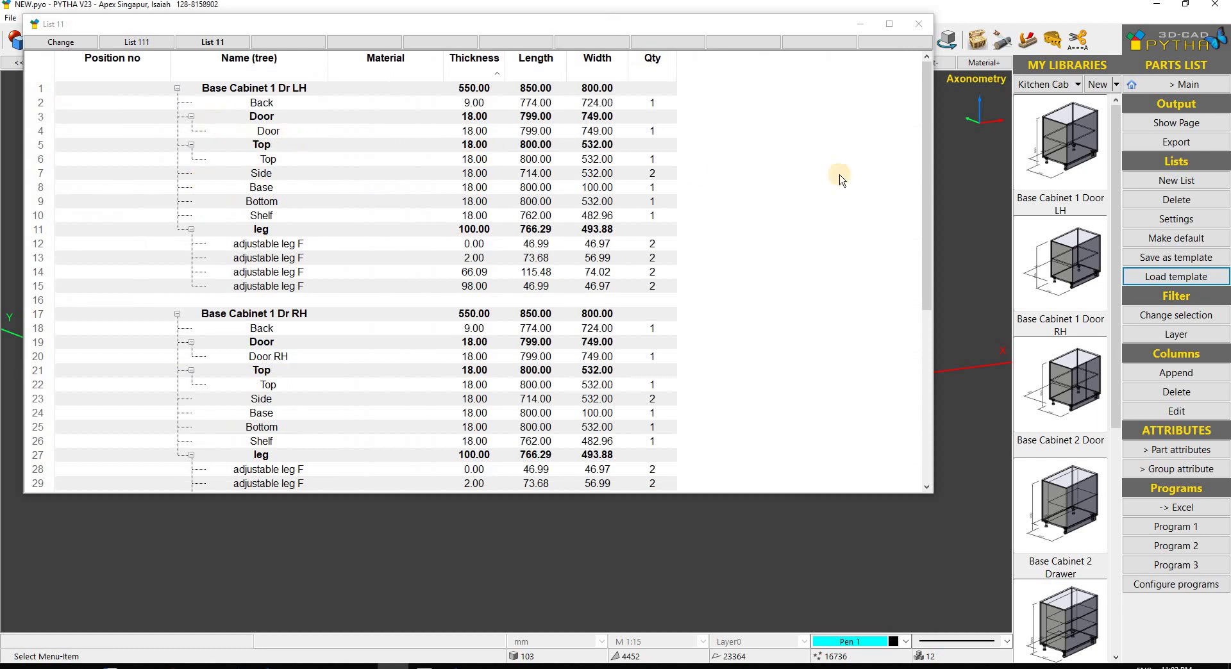
- Turn off the group tree display in the settings of List 11
left_click(1181, 219)
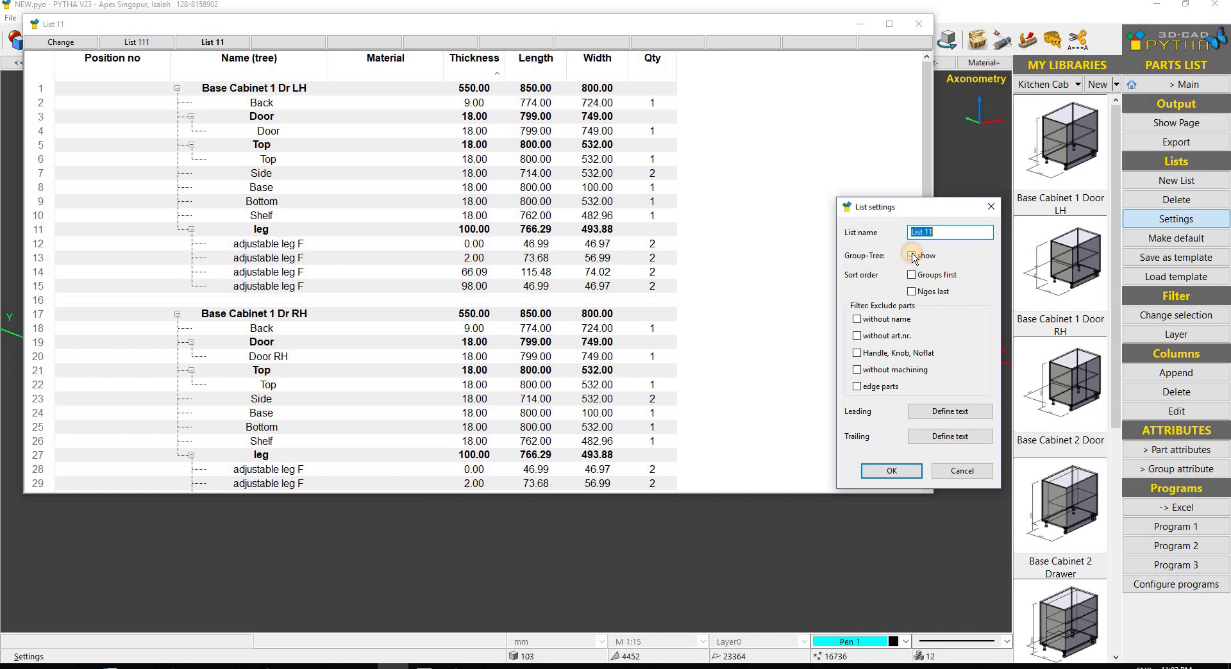
left_click(912, 256)
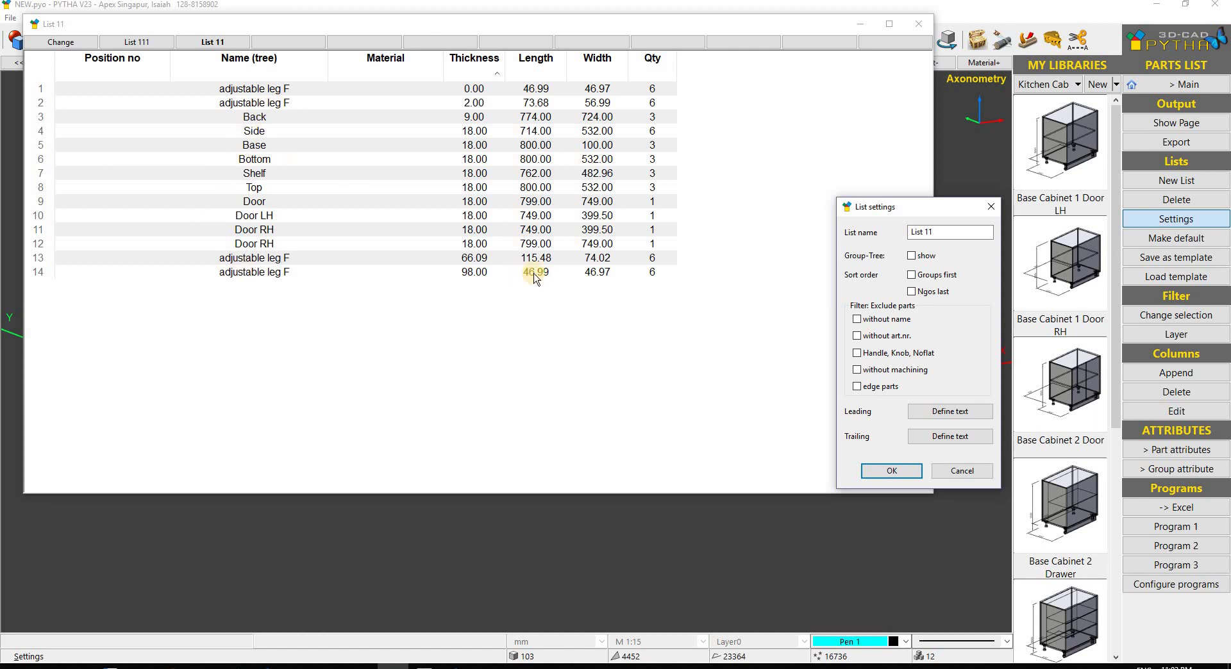
left_click(896, 476)
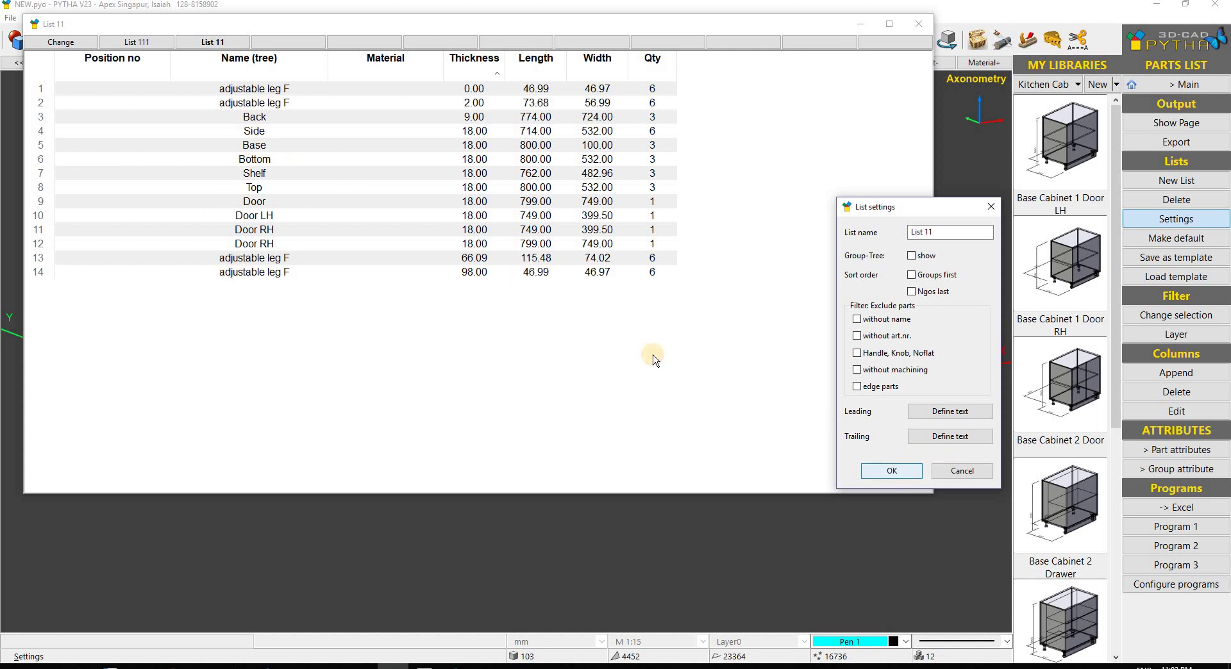
- Export the parts list to the desktop's OTTIMO folder as OTTIMO TEST, using the excel_sample_template.xlsx Excel sheet format
left_click(1176, 143)
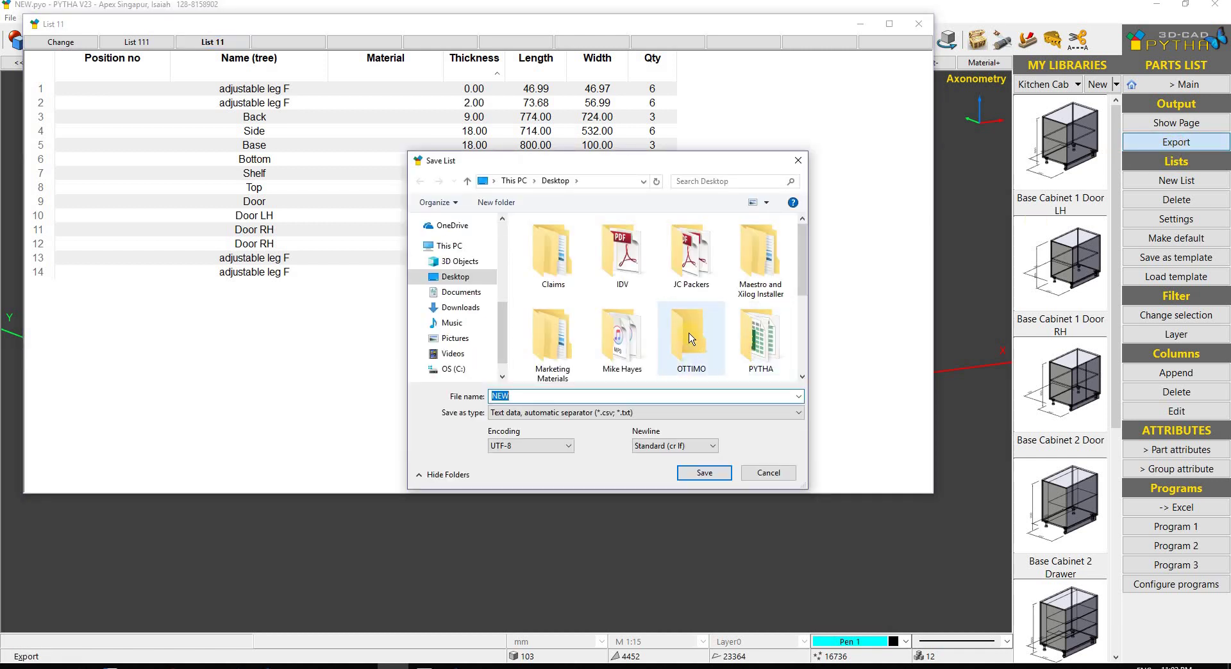
double_click(689, 339)
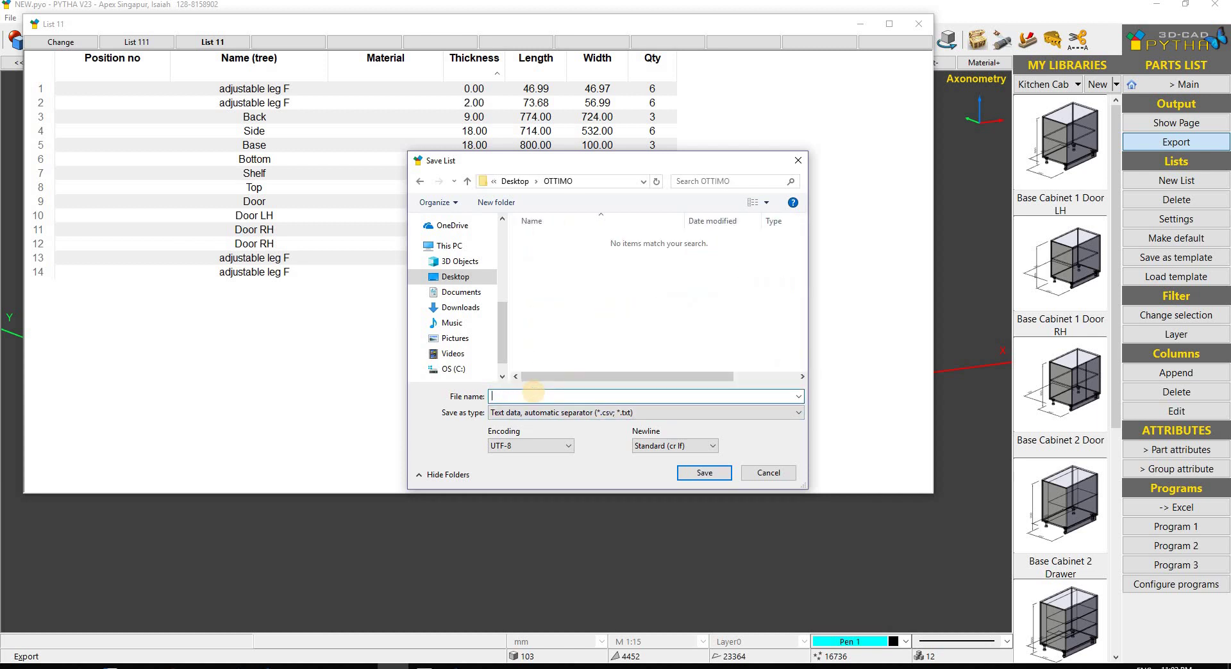
left_click(526, 393)
type("OTTIMO TEST")
left_click(797, 413)
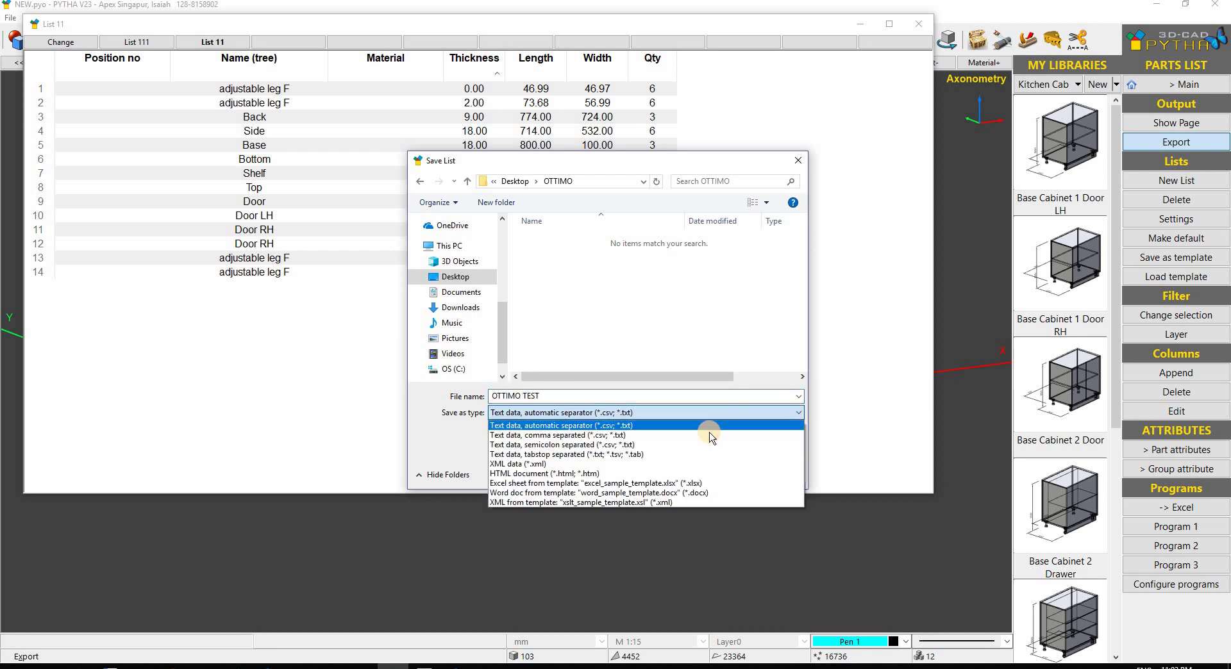
left_click(603, 482)
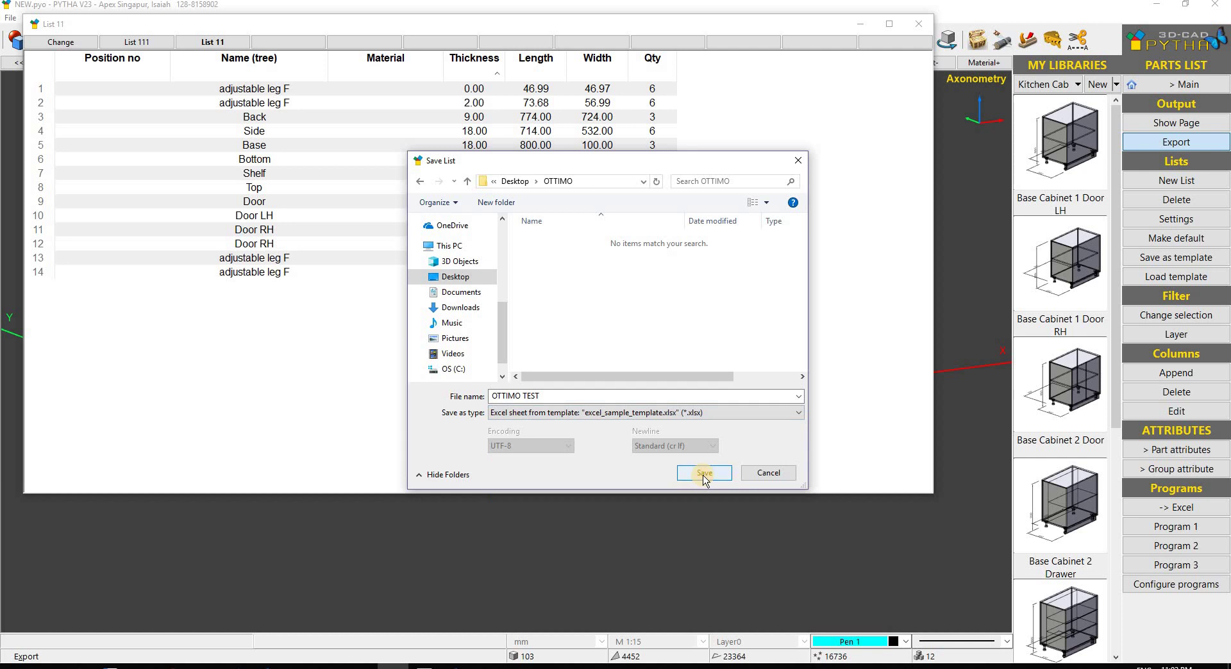
left_click(705, 474)
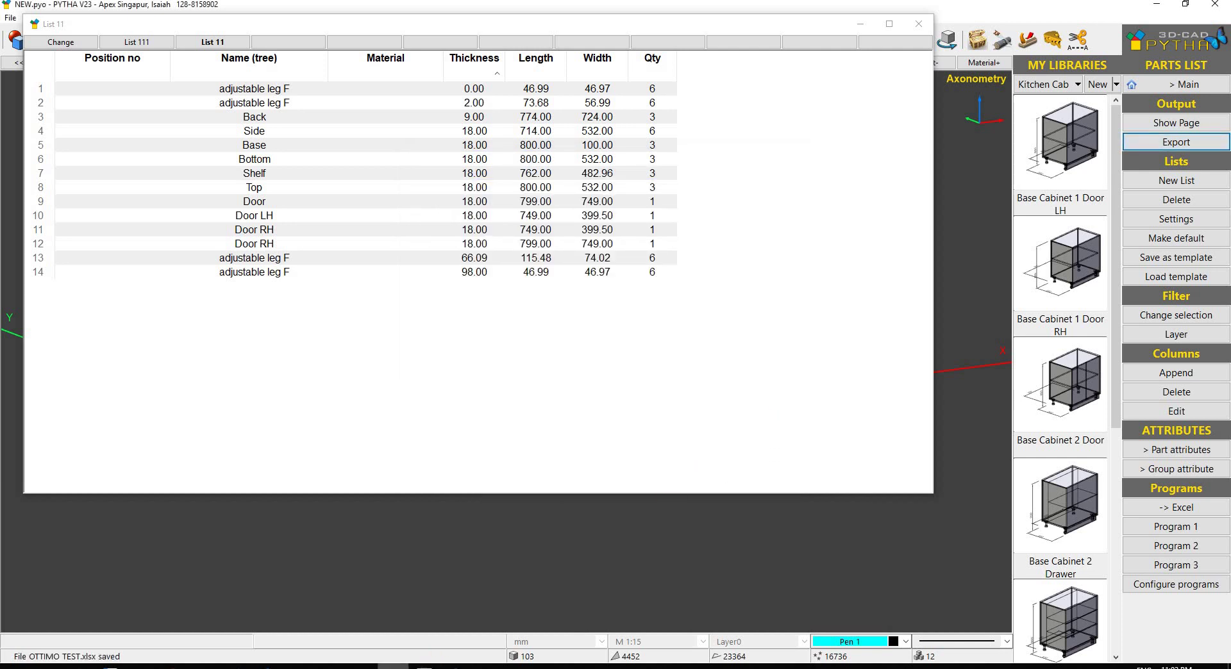
- Open the OTTIMO TEST workbook from the OTTIMO desktop folder in Excel and maximize its window
right_click(587, 667)
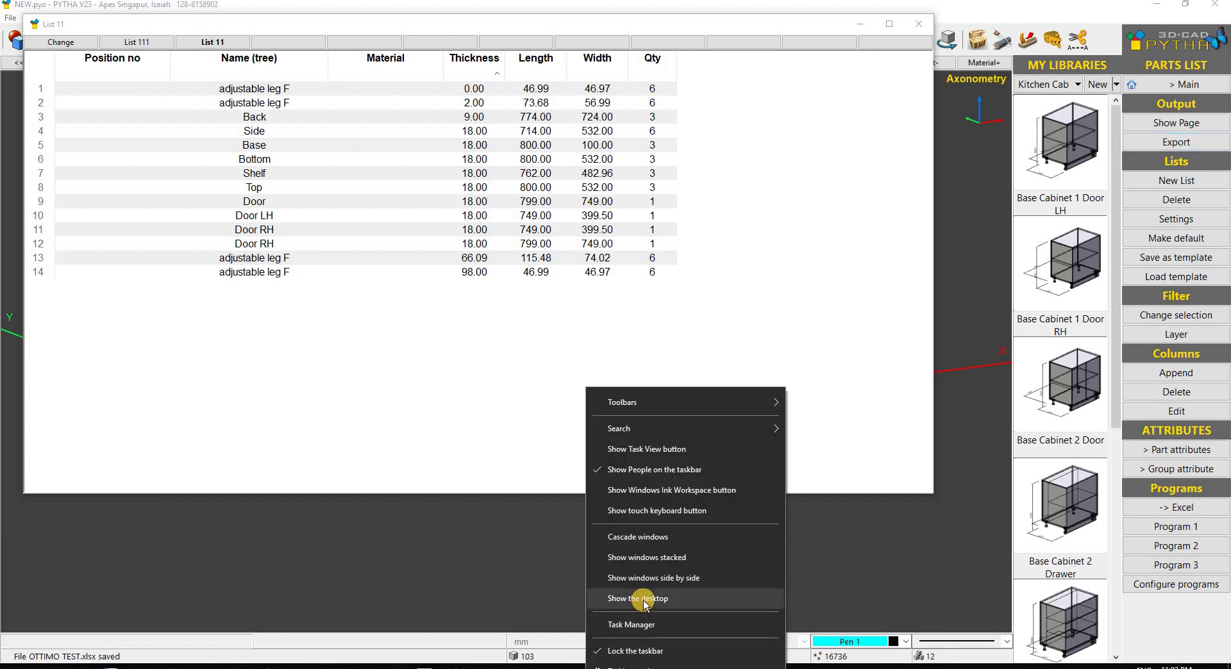
left_click(643, 600)
double_click(511, 286)
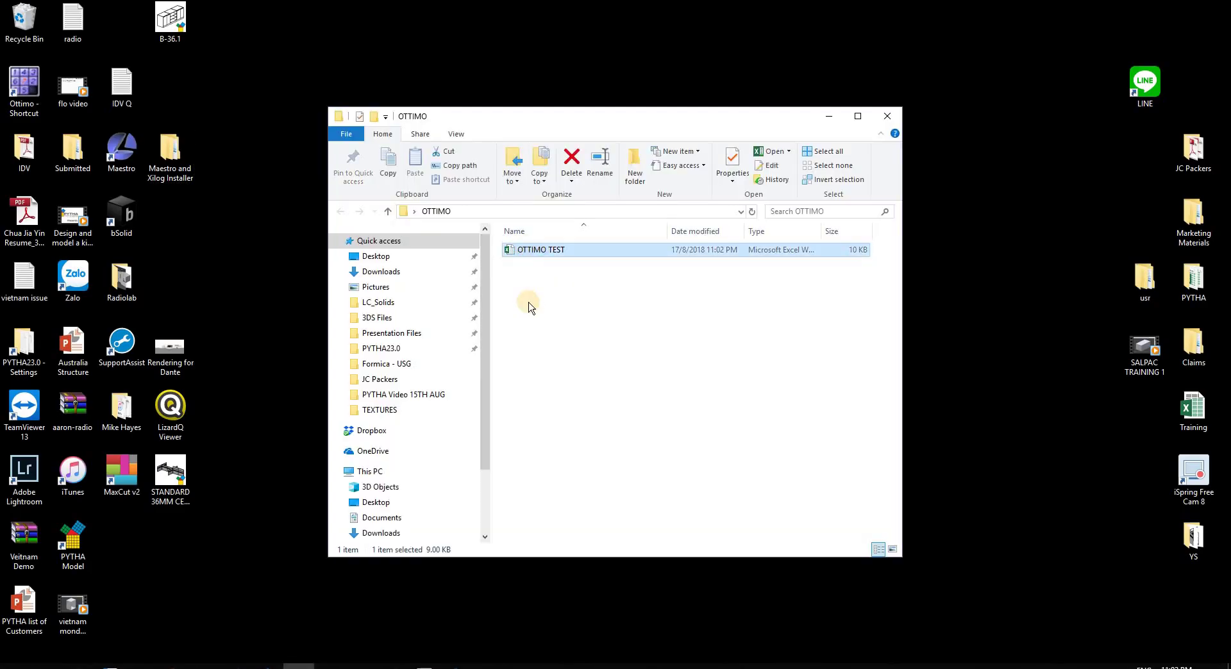
key("Return")
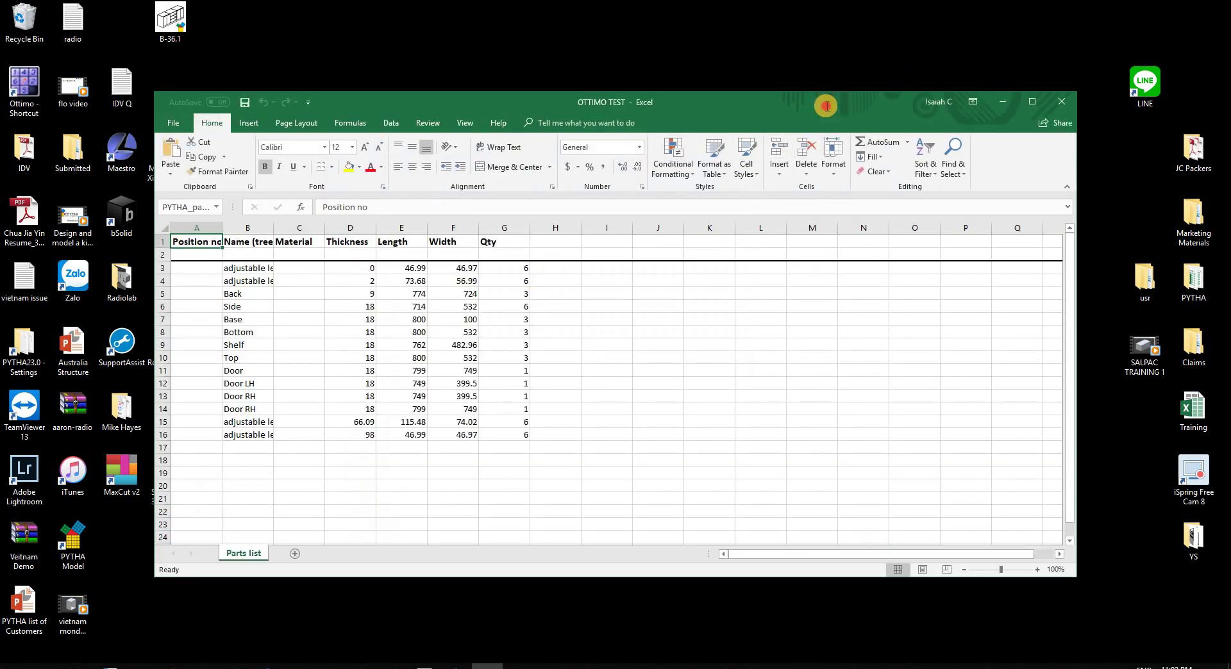
double_click(826, 105)
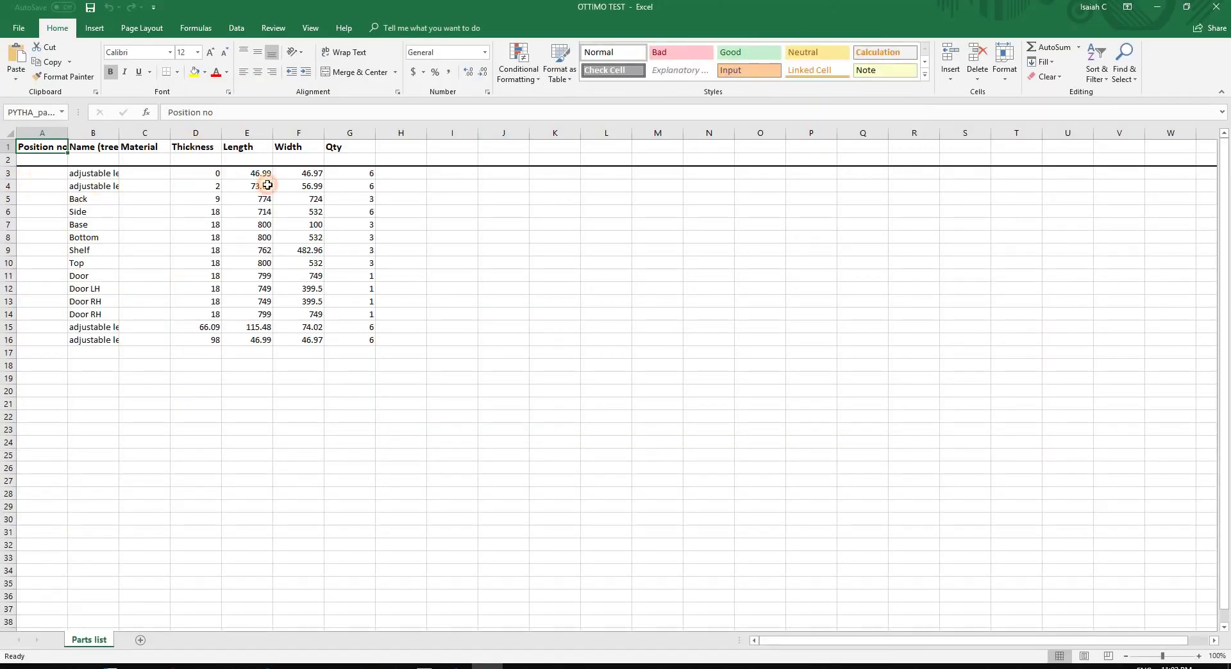
- Fit the Name (tree) column to its contents and delete the two adjustable leg rows above the Back part
left_click_drag(38, 173, 366, 187)
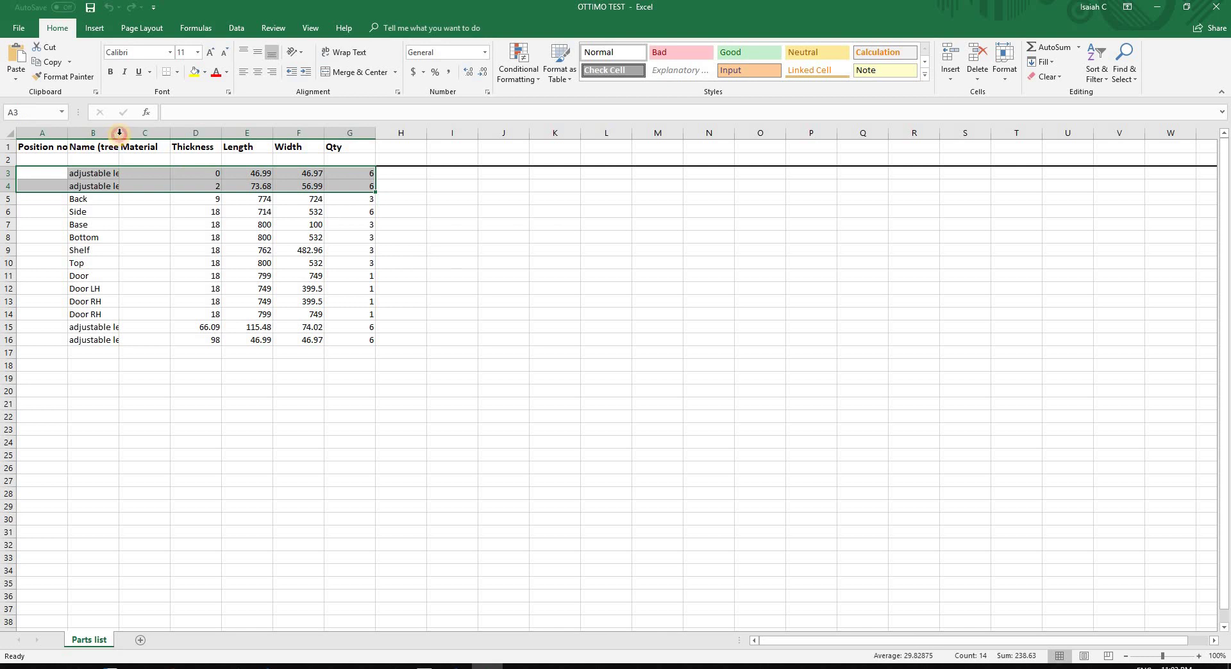
double_click(119, 133)
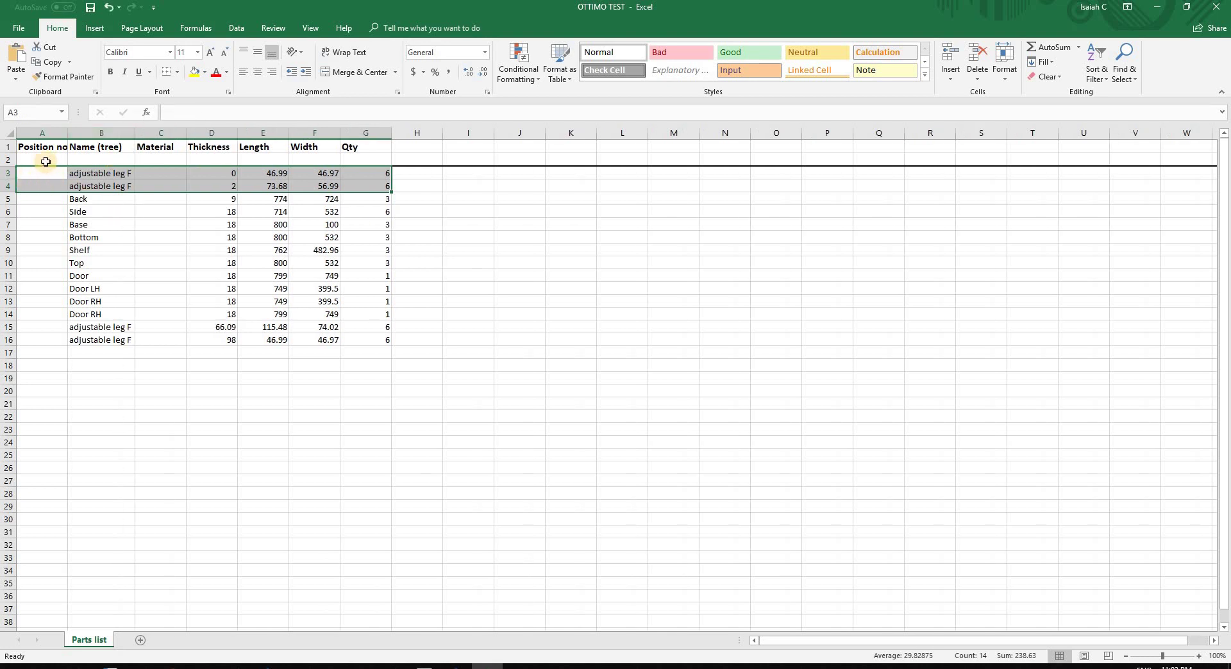
key("Delete")
left_click_drag(4, 174, 4, 186)
right_click(7, 182)
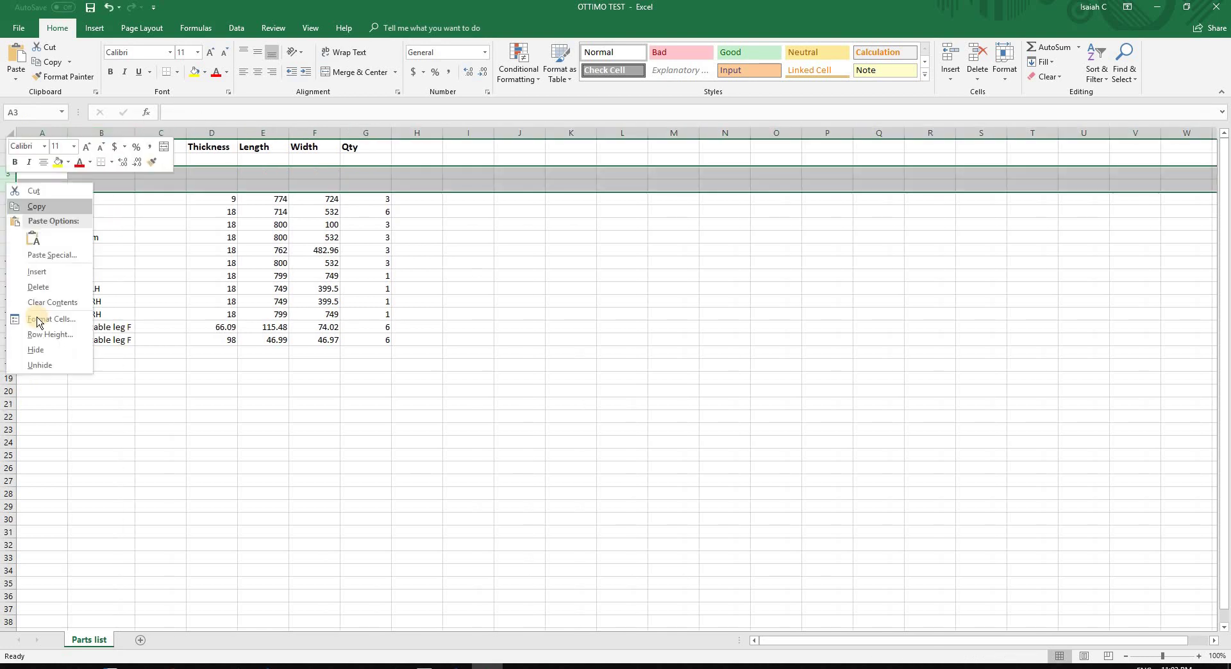
left_click(48, 287)
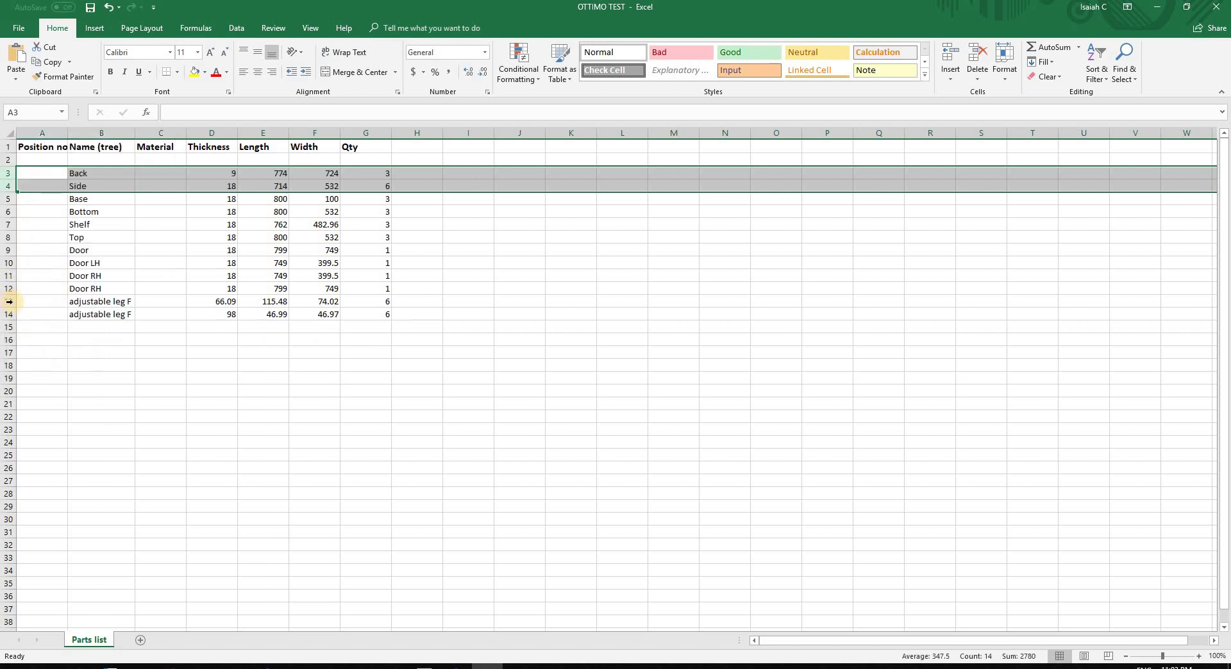
- Delete the two remaining adjustable leg rows at the end of the parts list
left_click_drag(10, 301, 9, 314)
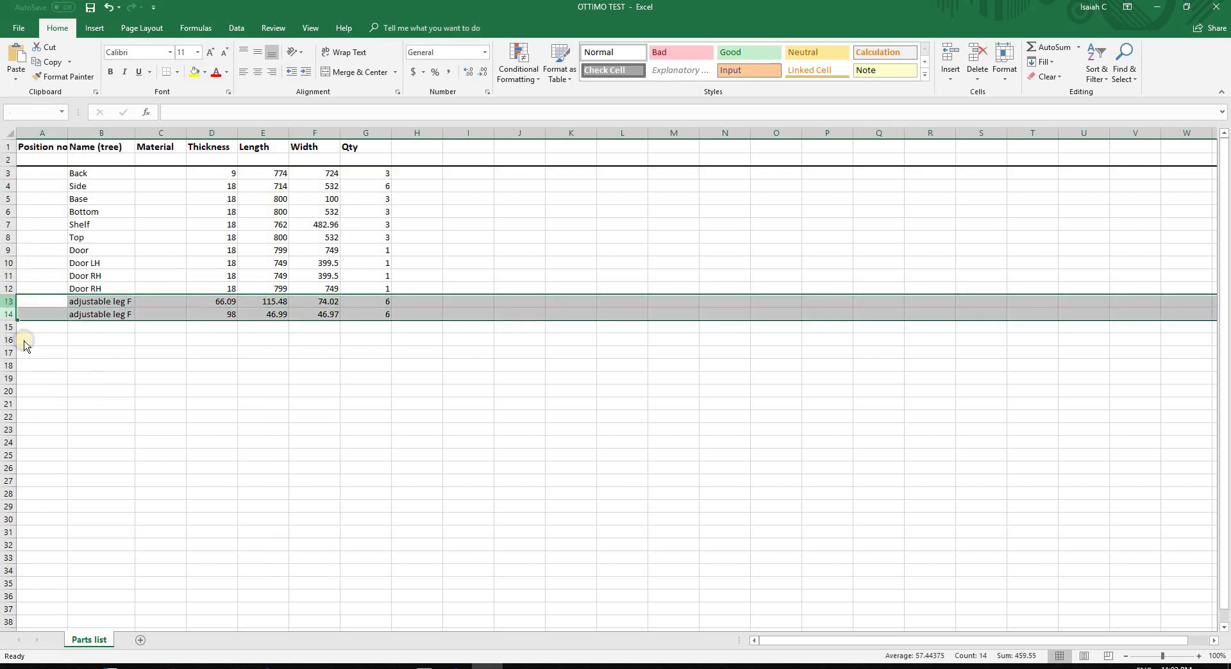
right_click(9, 314)
left_click(63, 415)
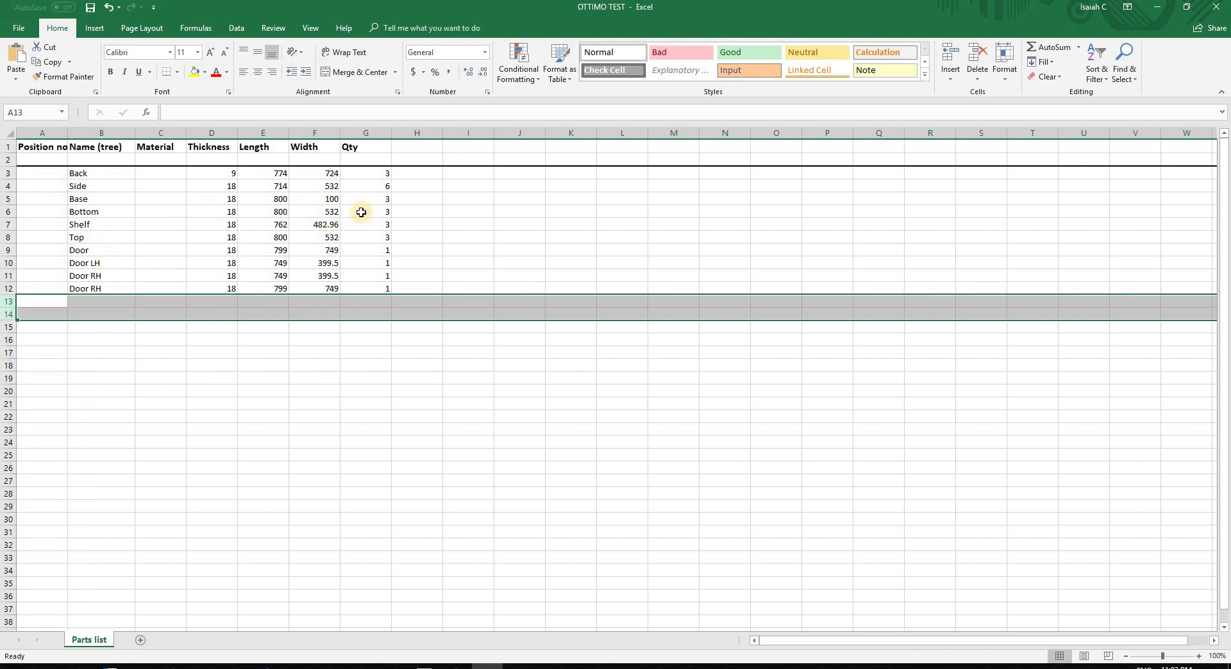
- Number the parts 1 to 10 in the Position no column, from row 3 to row 12
left_click(32, 173)
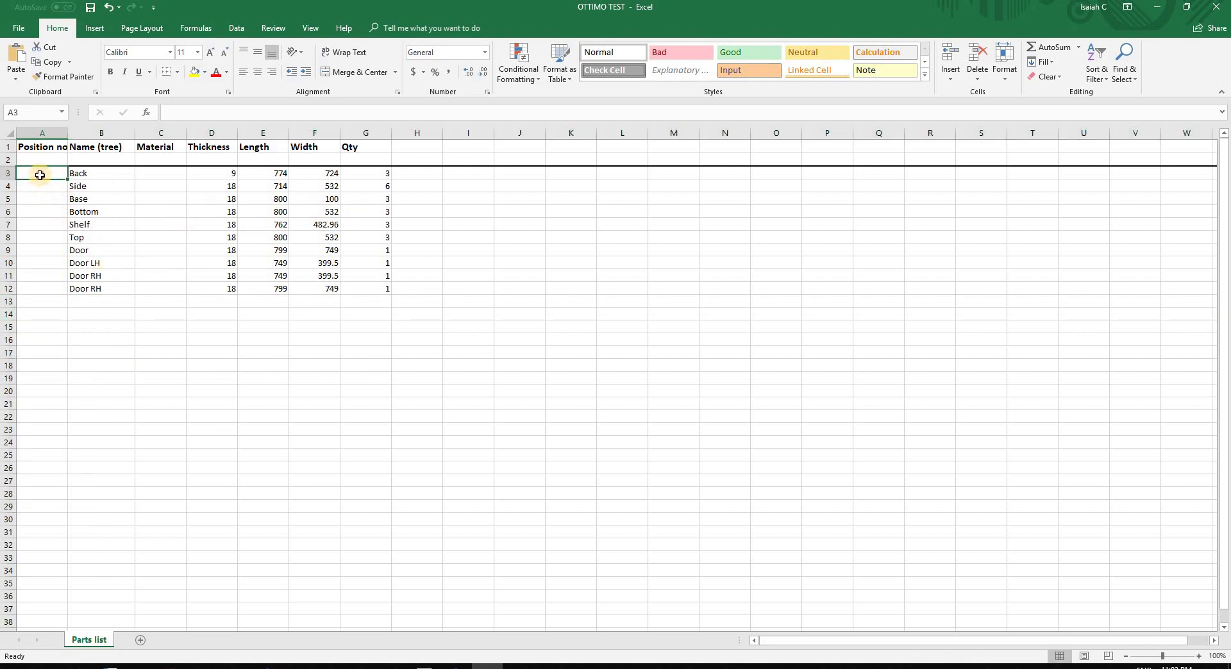
type("1")
key("Return")
type("2")
left_click_drag(45, 171, 48, 293)
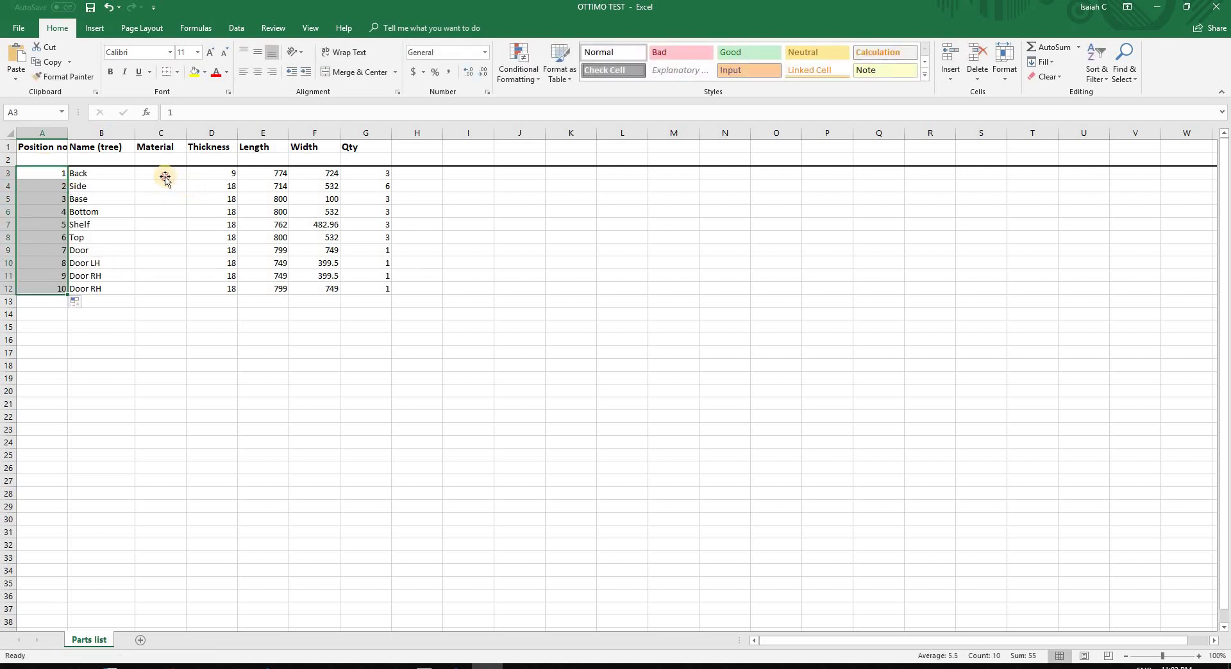
- Switch to Ottimo Perfect Cut and open the archive of materials to check the available colour names
left_click(164, 177)
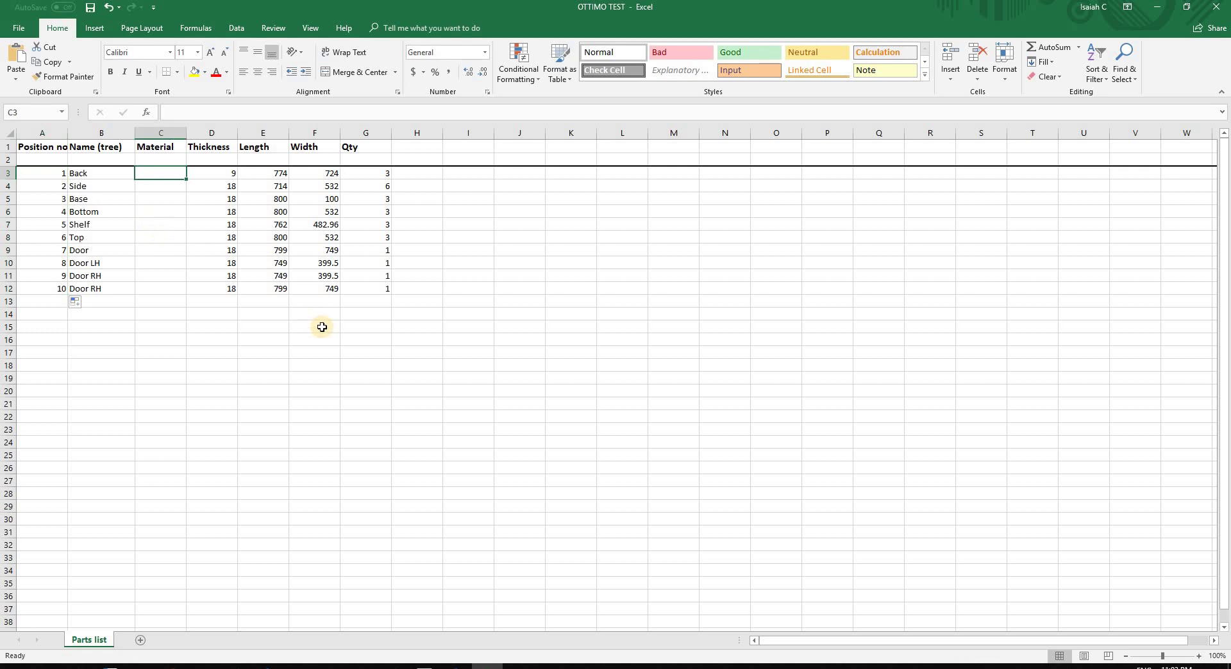
key("alt+Tab")
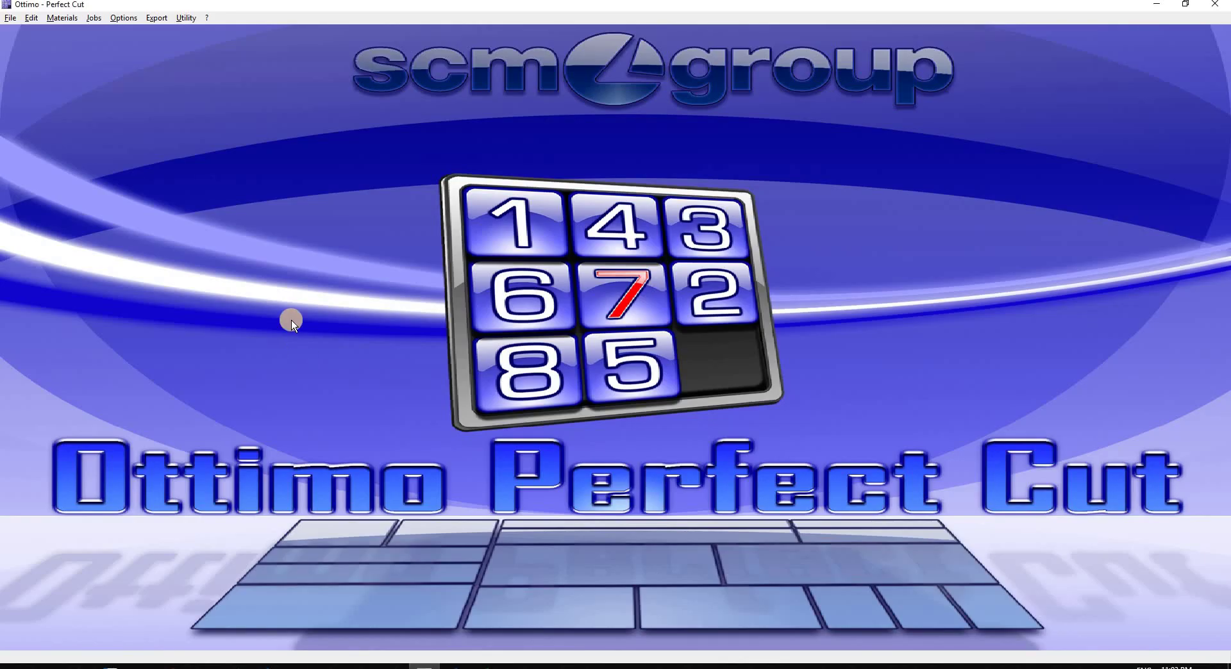
left_click(62, 18)
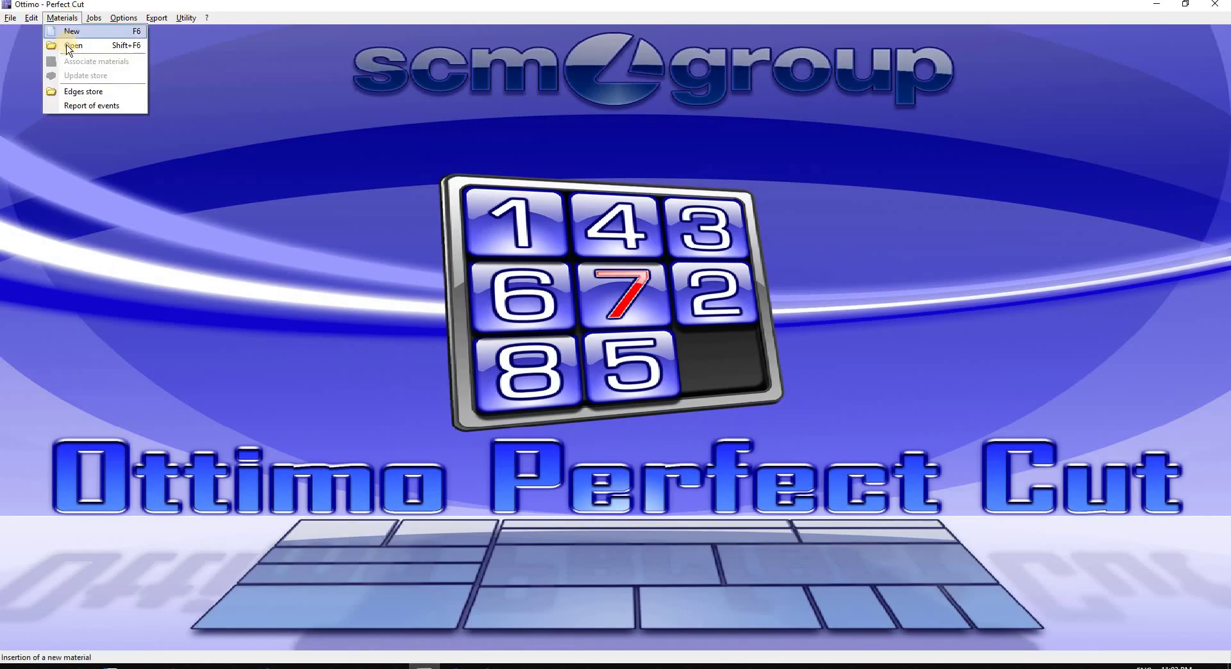
left_click(68, 46)
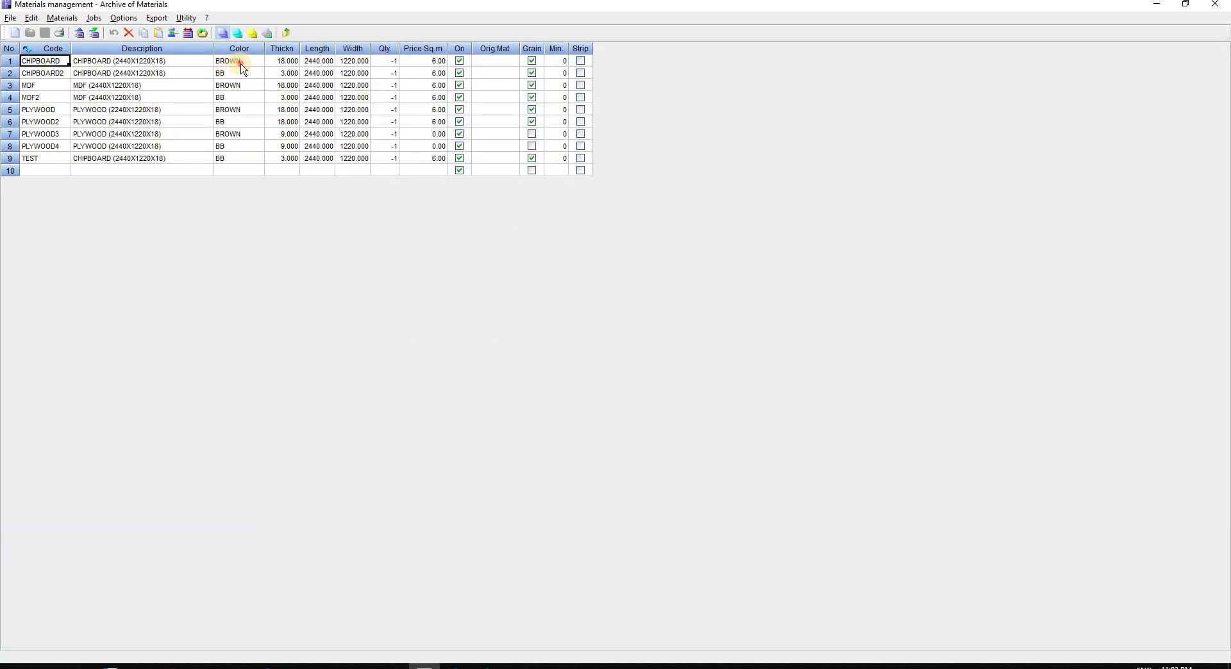
left_click(238, 62)
left_click(236, 73)
- Return to the Excel parts list and fill the Material column with BB for all ten parts, C3 to C12
key("alt+Tab")
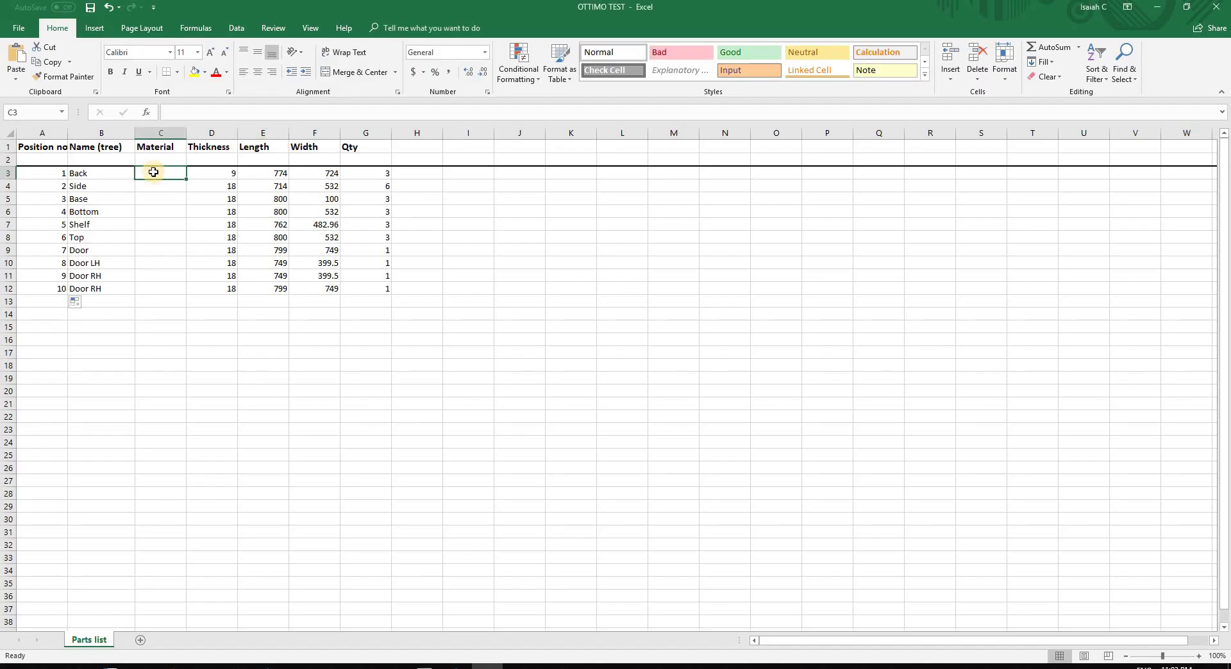
type("bb\\")
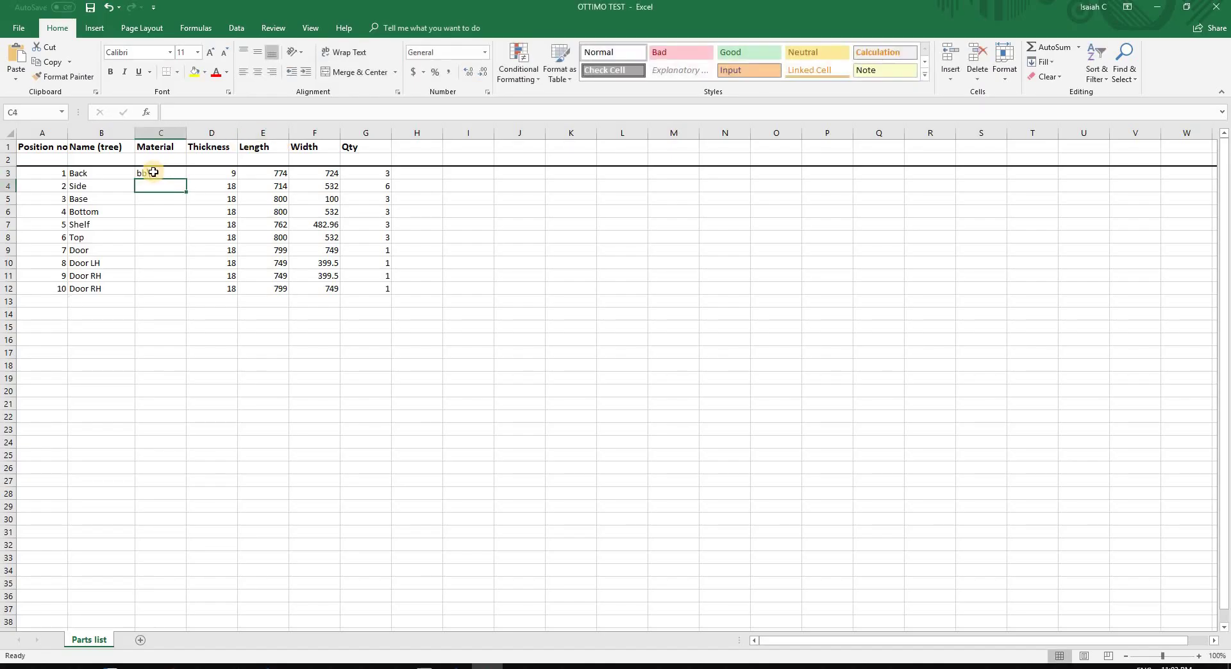
type("BB")
key("Return")
left_click(154, 172)
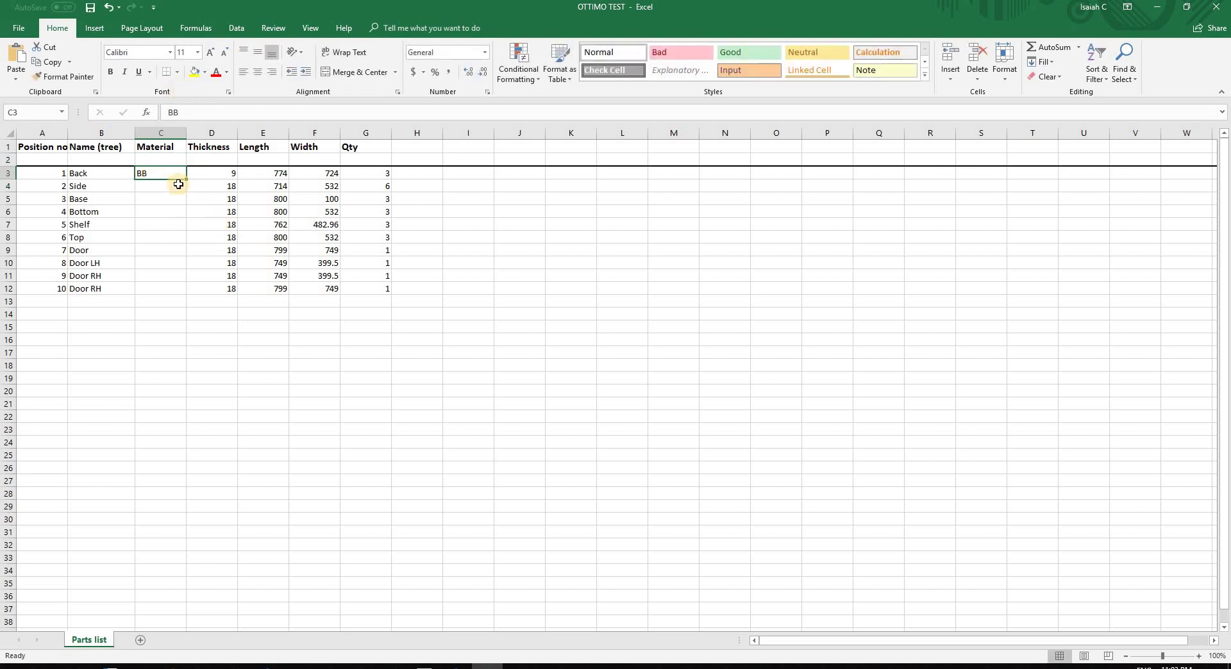
left_click_drag(186, 182, 180, 290)
left_click(434, 302)
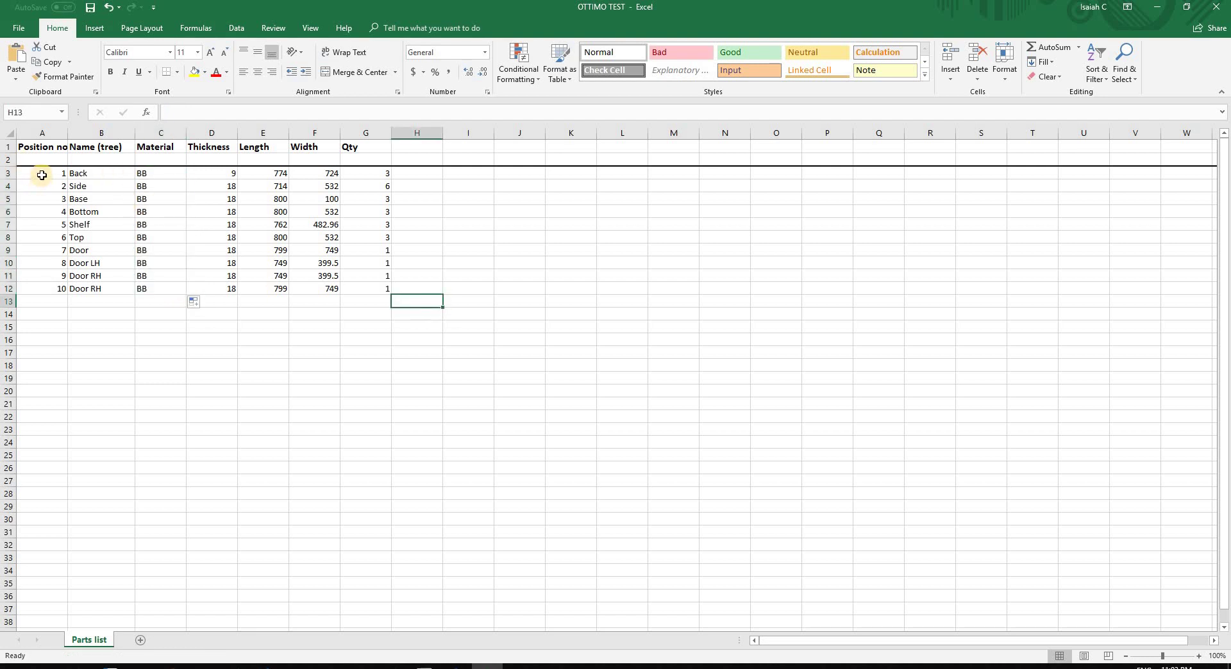
- Copy all ten part rows, cells A3 to G12, from the parts list
left_click(36, 172)
left_click_drag(375, 313, 378, 289)
key("ctrl+c")
- Switch to Ottimo Perfect Cut, create a new multi-job and paste the copied parts into its piece list
key("alt+Tab")
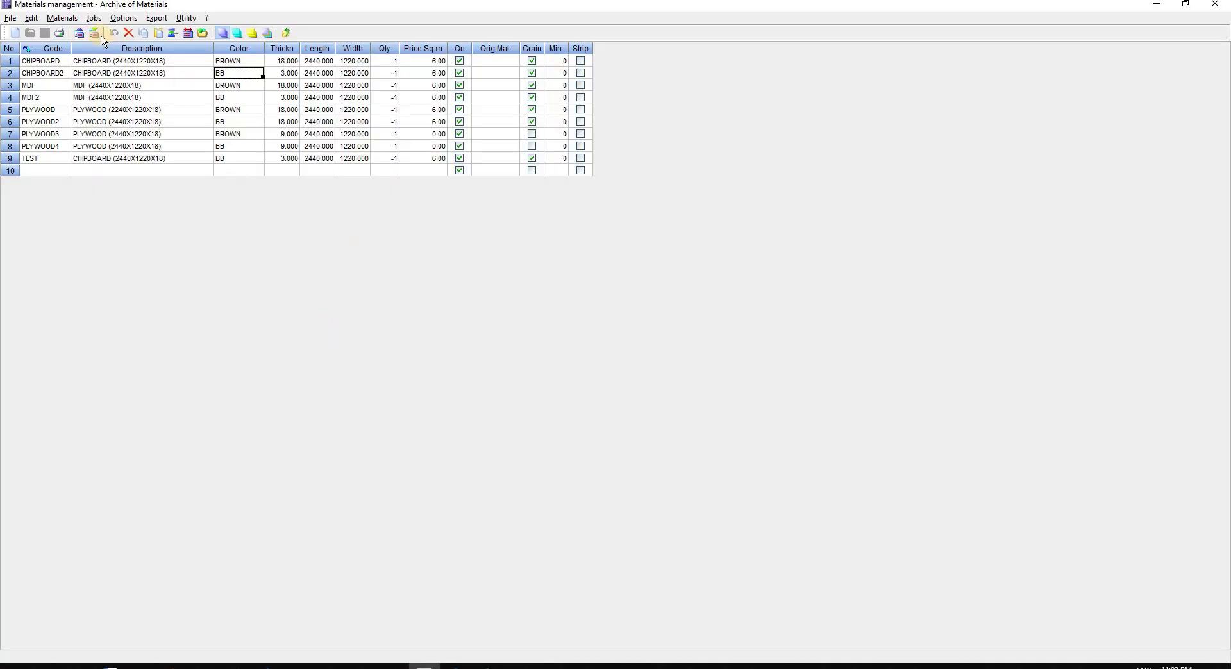
left_click(94, 19)
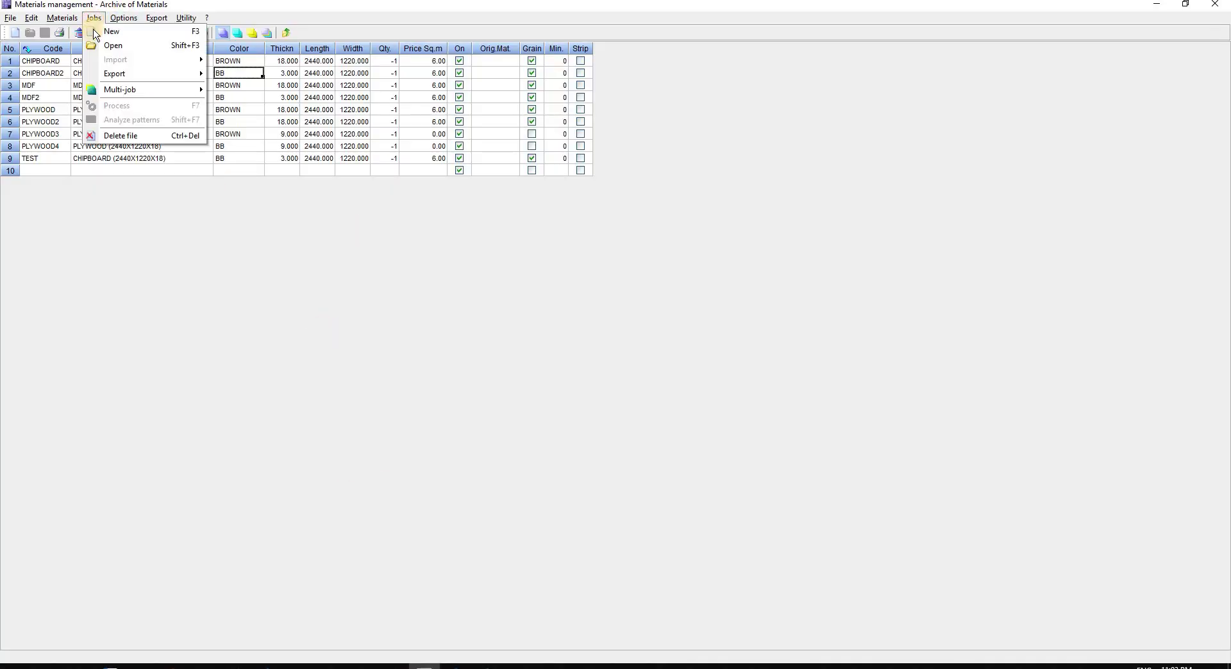
mouse_move(125, 91)
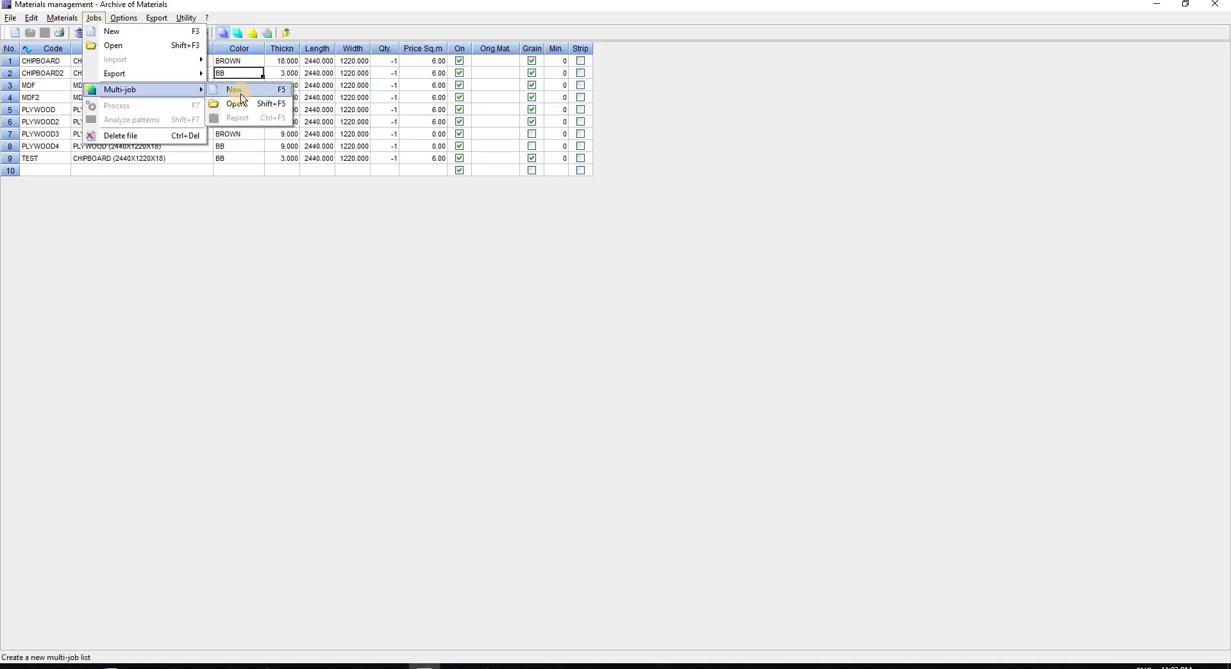
left_click(241, 95)
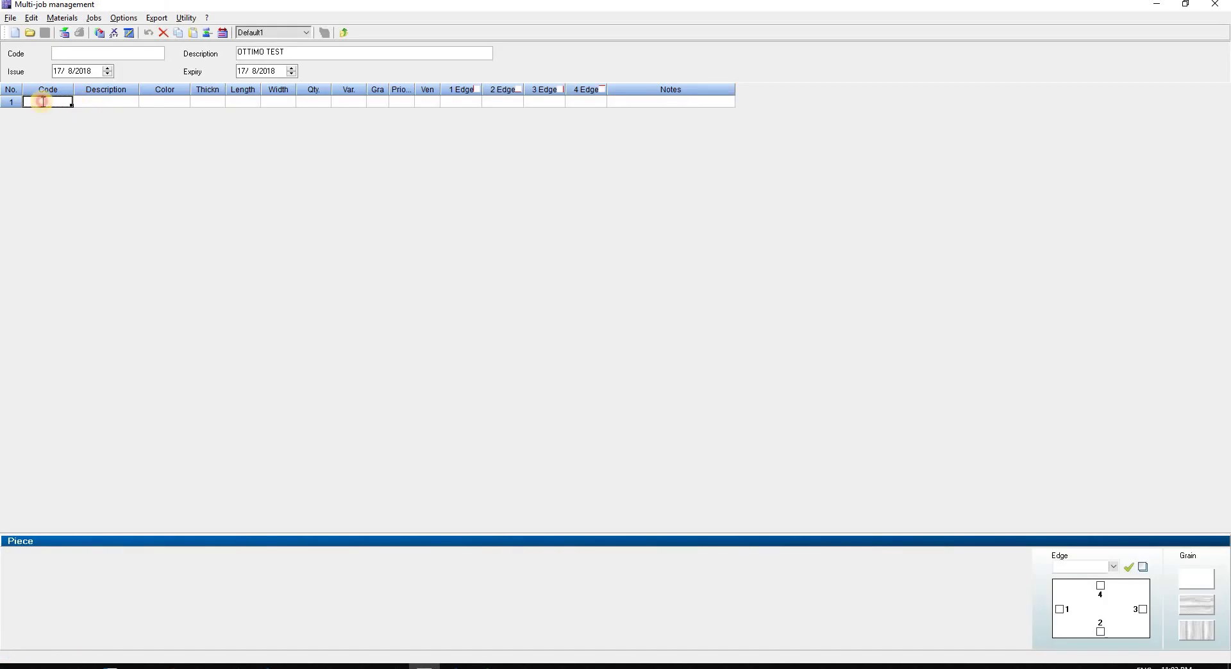
key("ctrl+v")
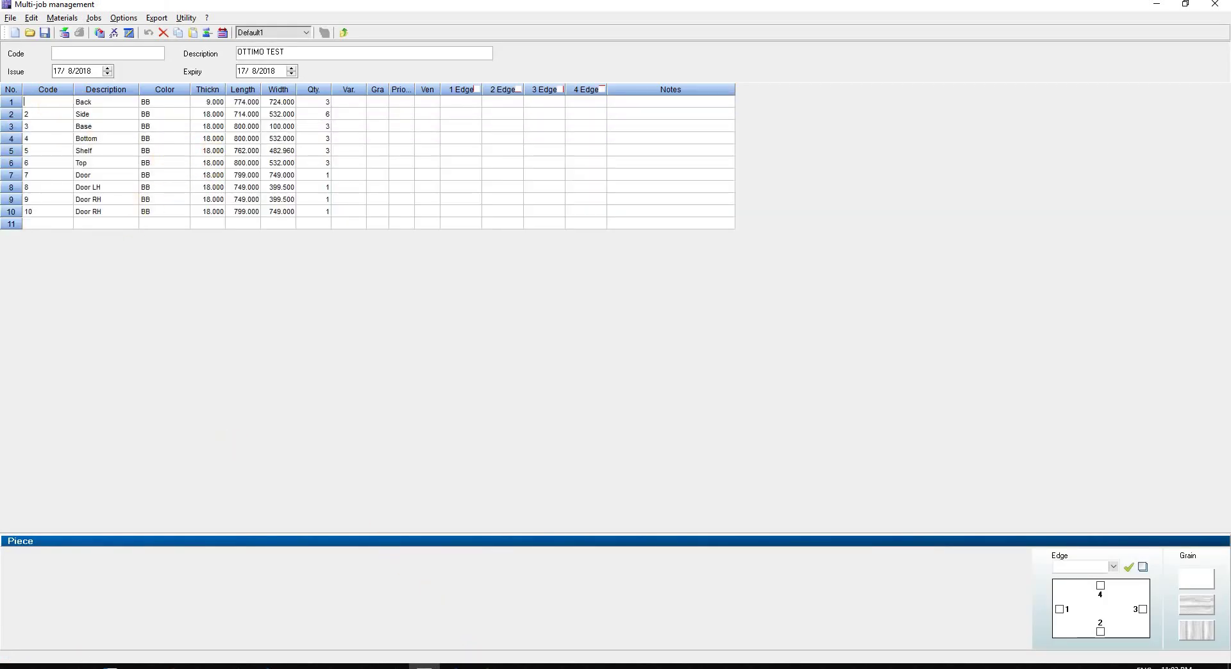
key("alt+Tab")
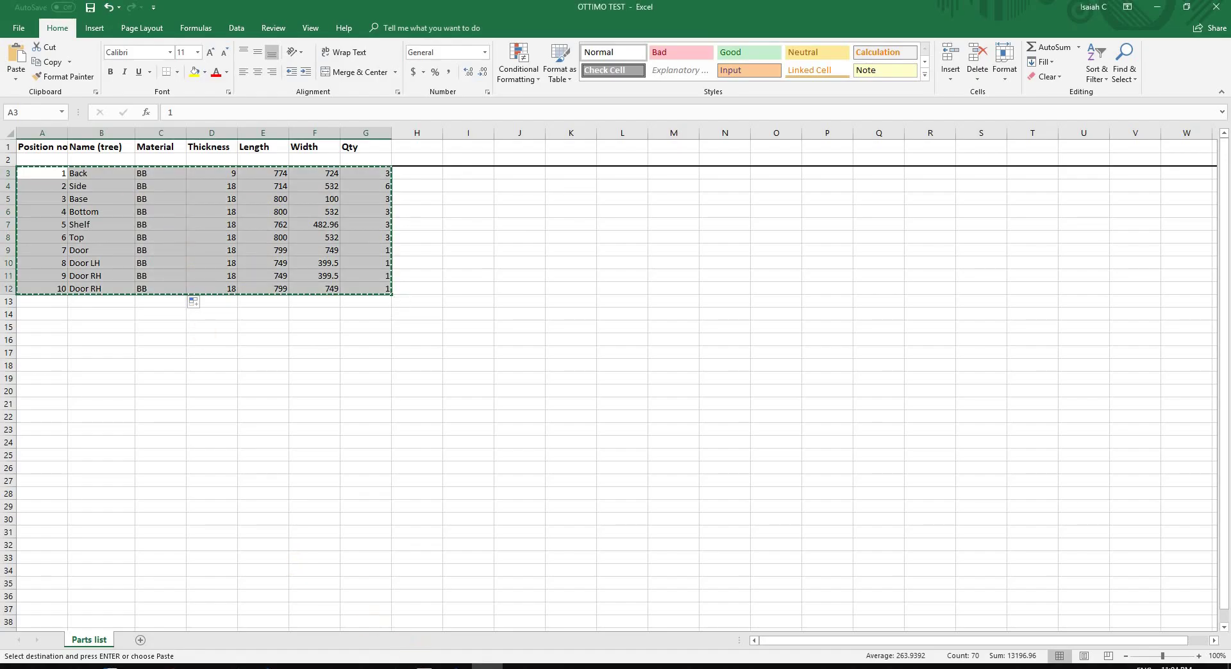
key("alt+Tab")
left_click(452, 173)
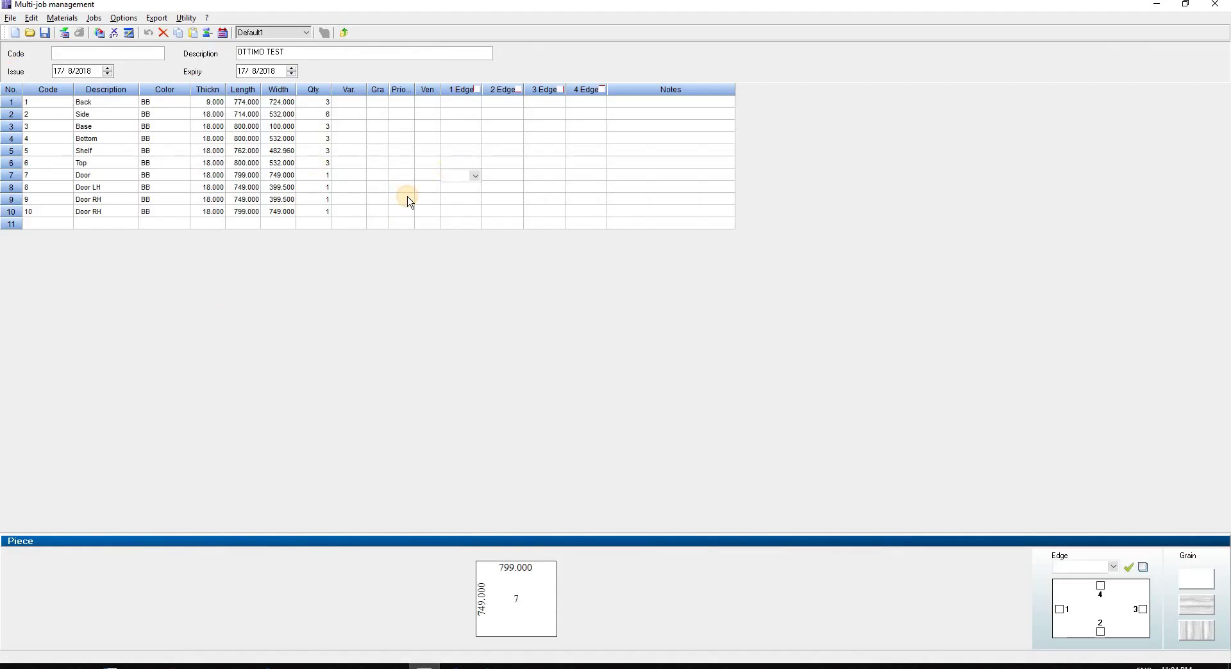
- Set the multi-job's code to OTIMMO TEST
left_click(69, 52)
type("OTIMMO TEST")
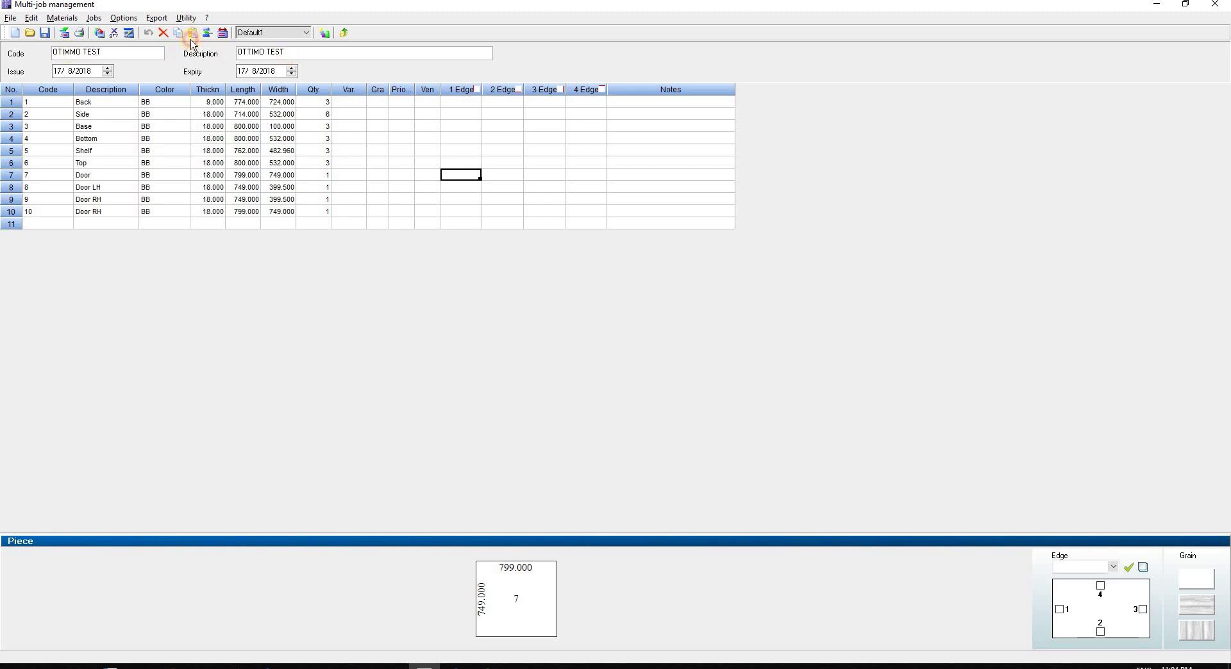
key("Tab")
left_click(343, 301)
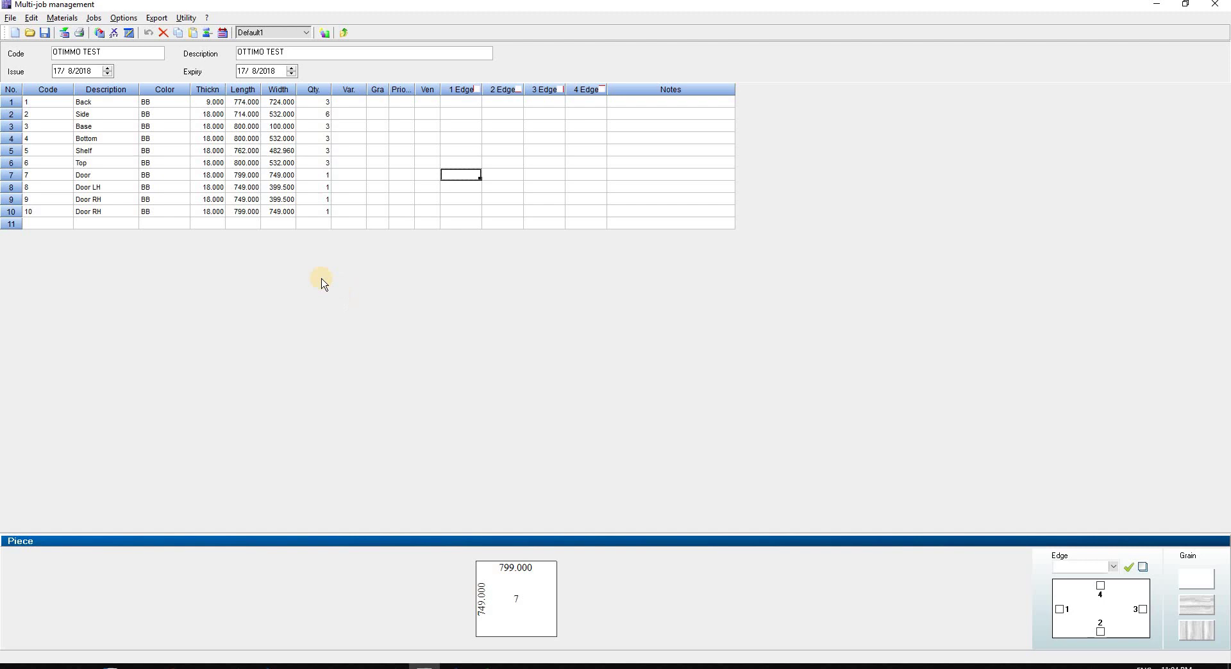
- Process the multi-job and optimise the cutting patterns for its material groups BB18 and BB9
left_click(323, 34)
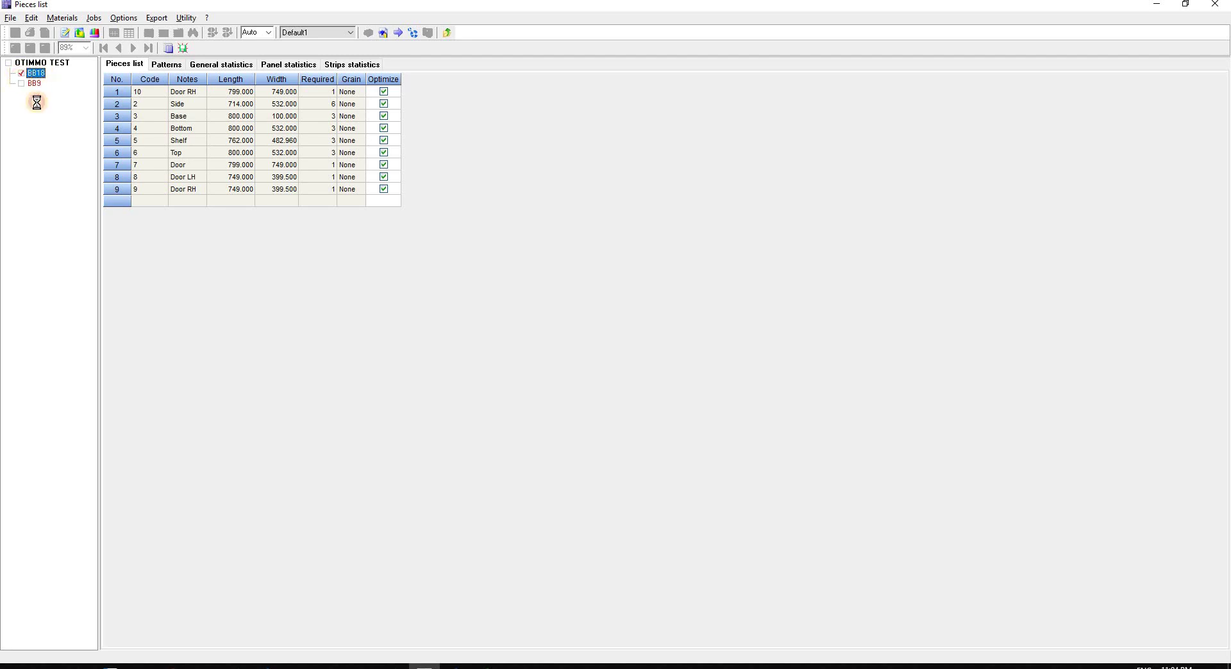
left_click(33, 83)
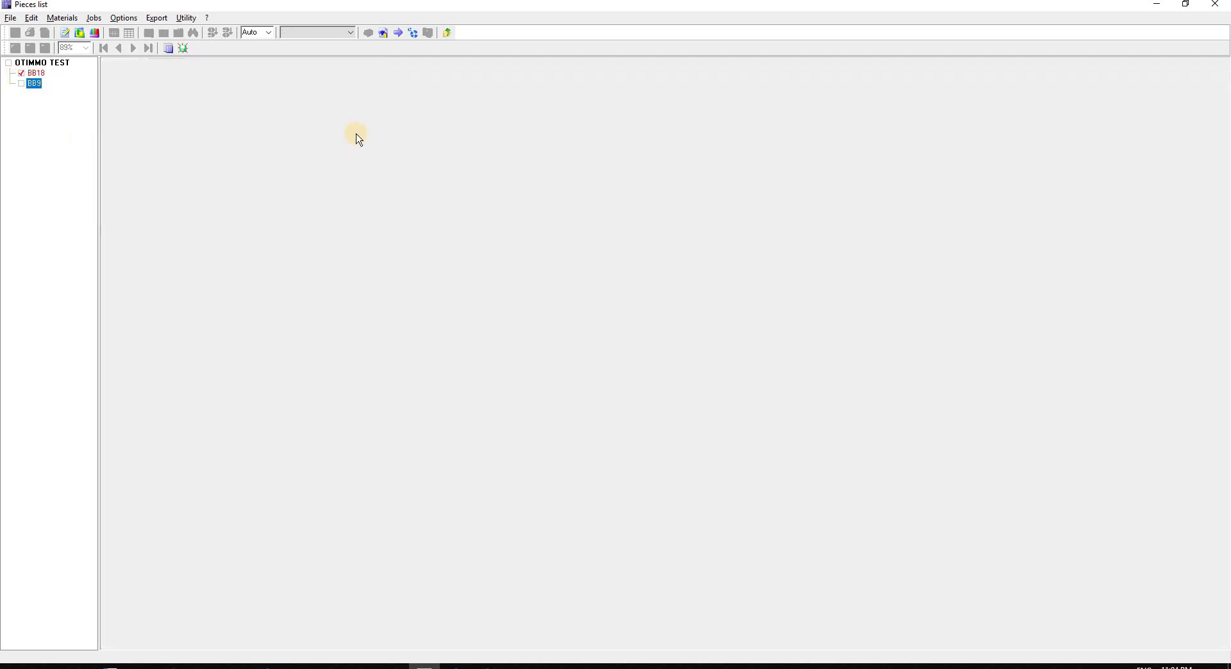
left_click(414, 34)
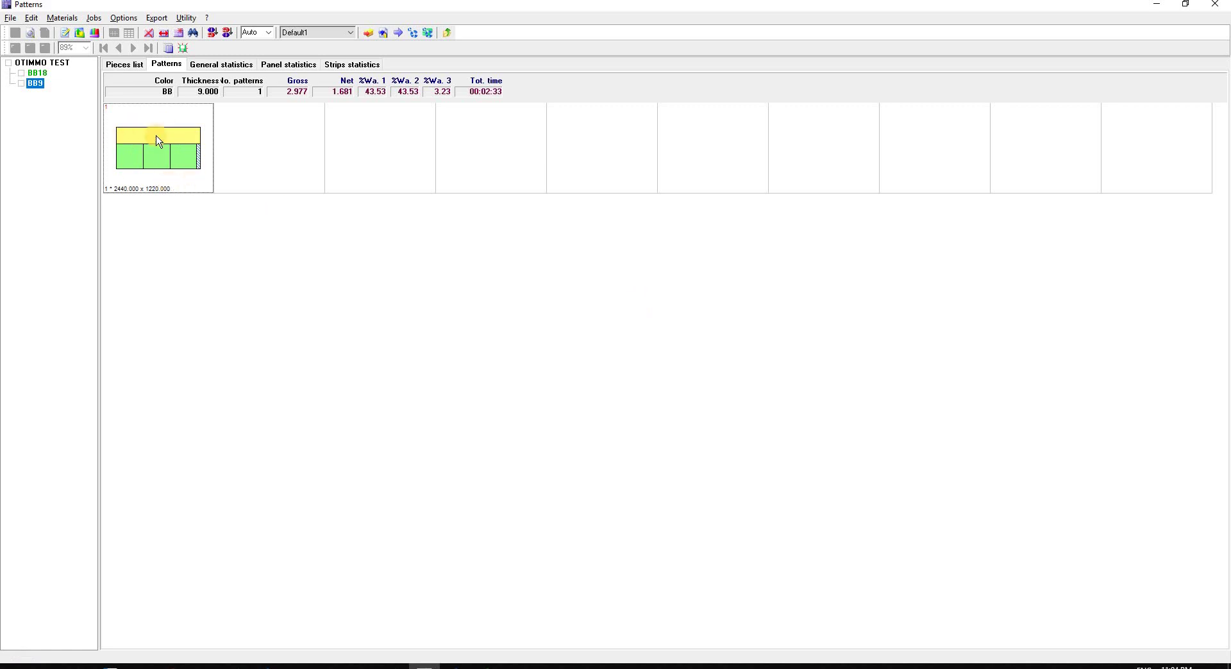
- Mark both BB18 and BB9 for export and check their destination in the Machine link dialog without exporting
left_click(37, 74)
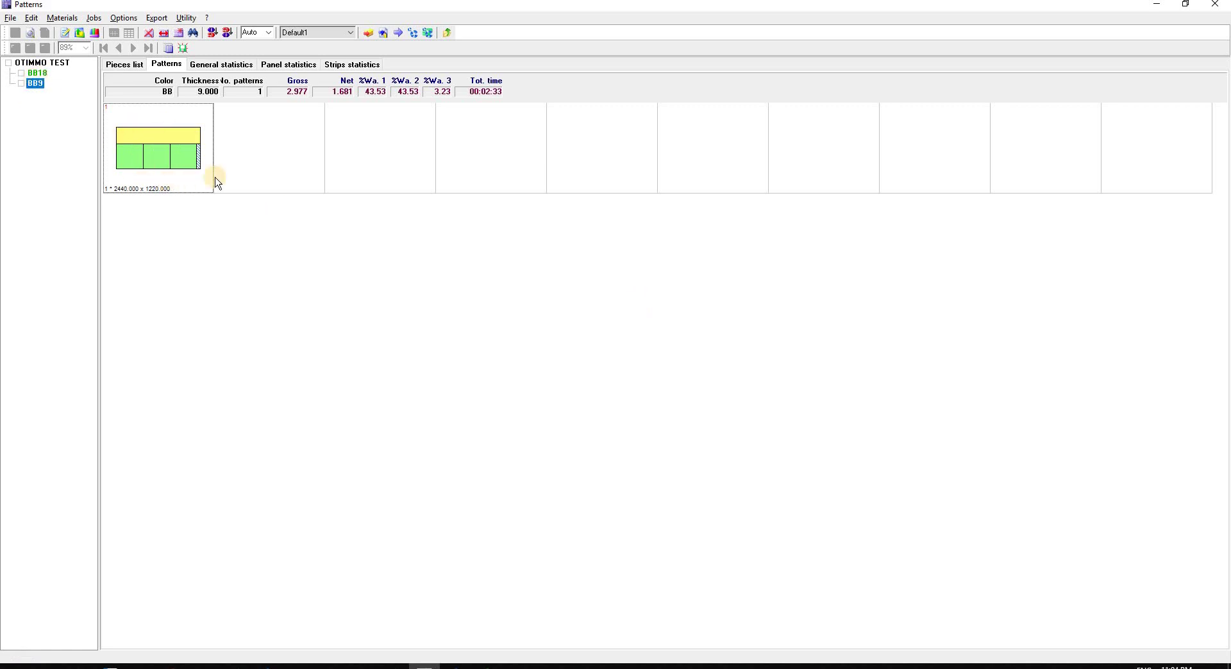
left_click(18, 84)
left_click(157, 18)
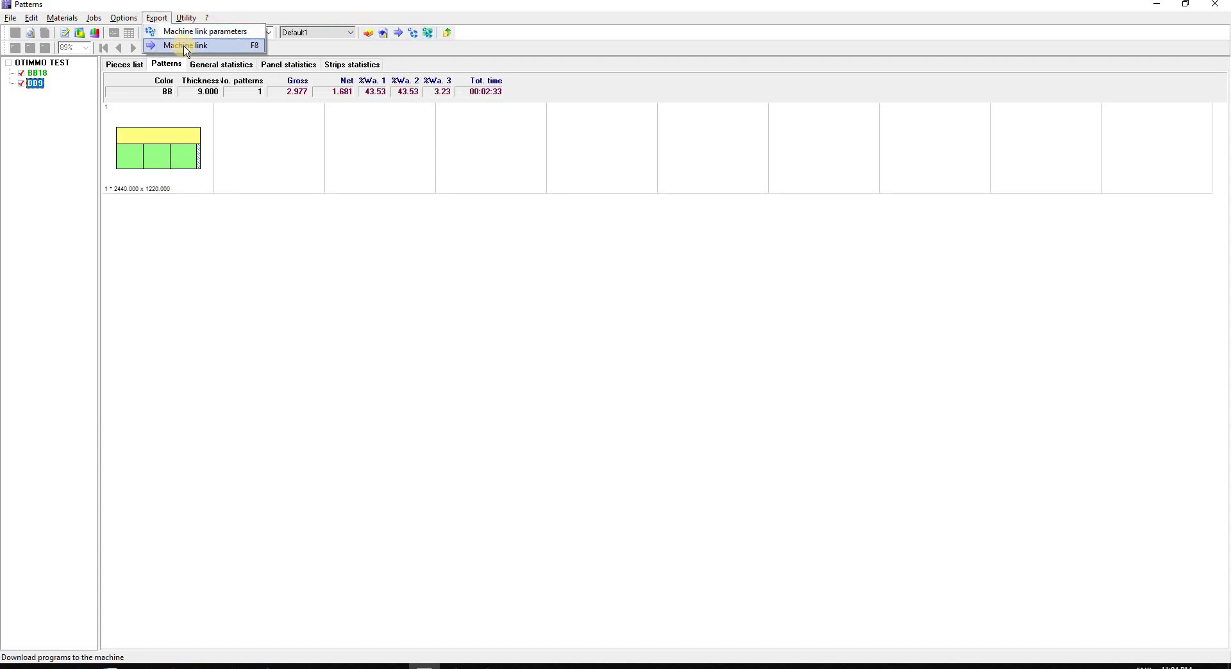
left_click(186, 46)
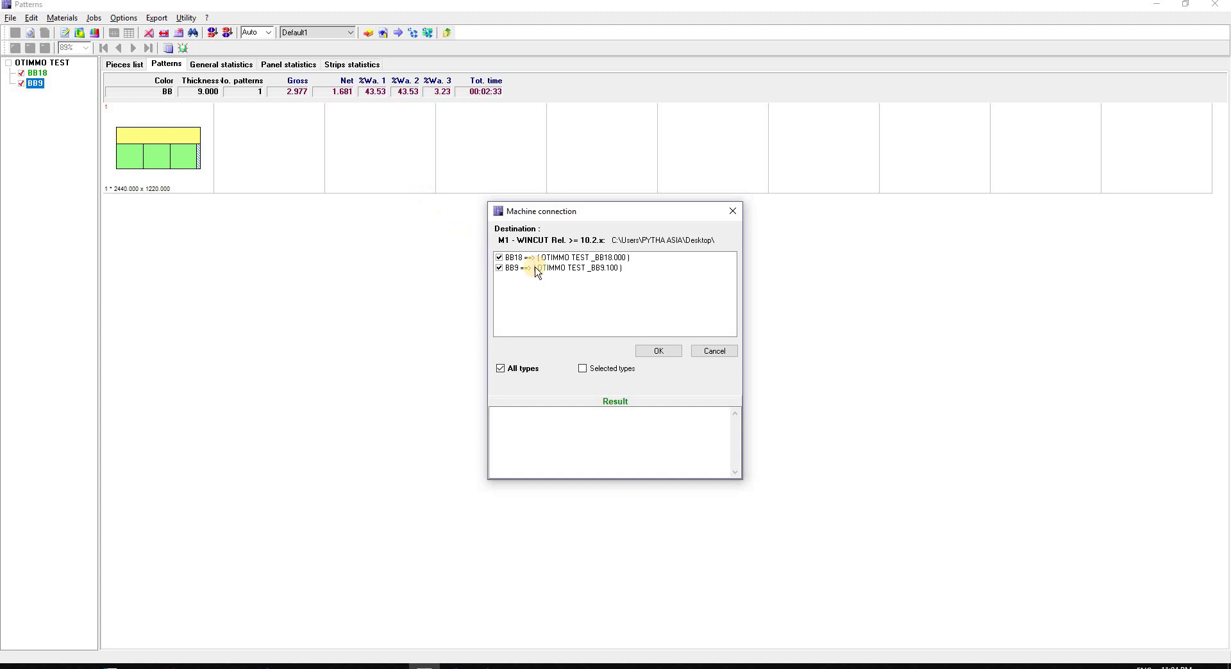
left_click(716, 352)
- Set the export path in the machine link parameters to the OTTIMO folder on the desktop
left_click(154, 23)
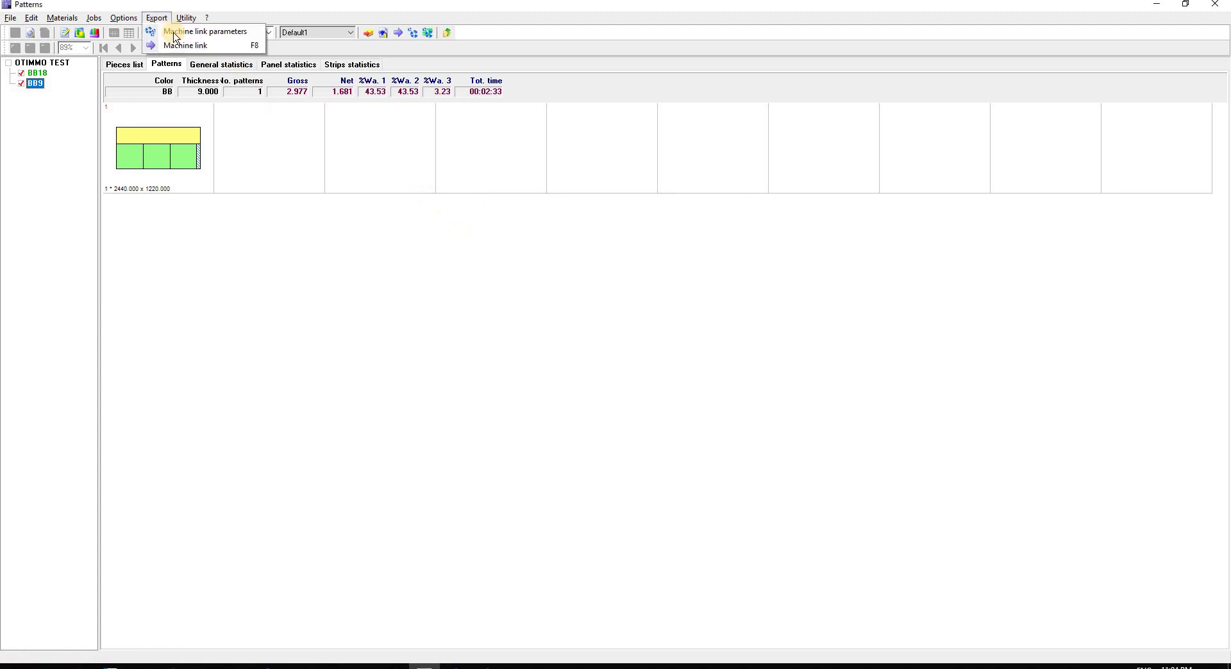
left_click(172, 44)
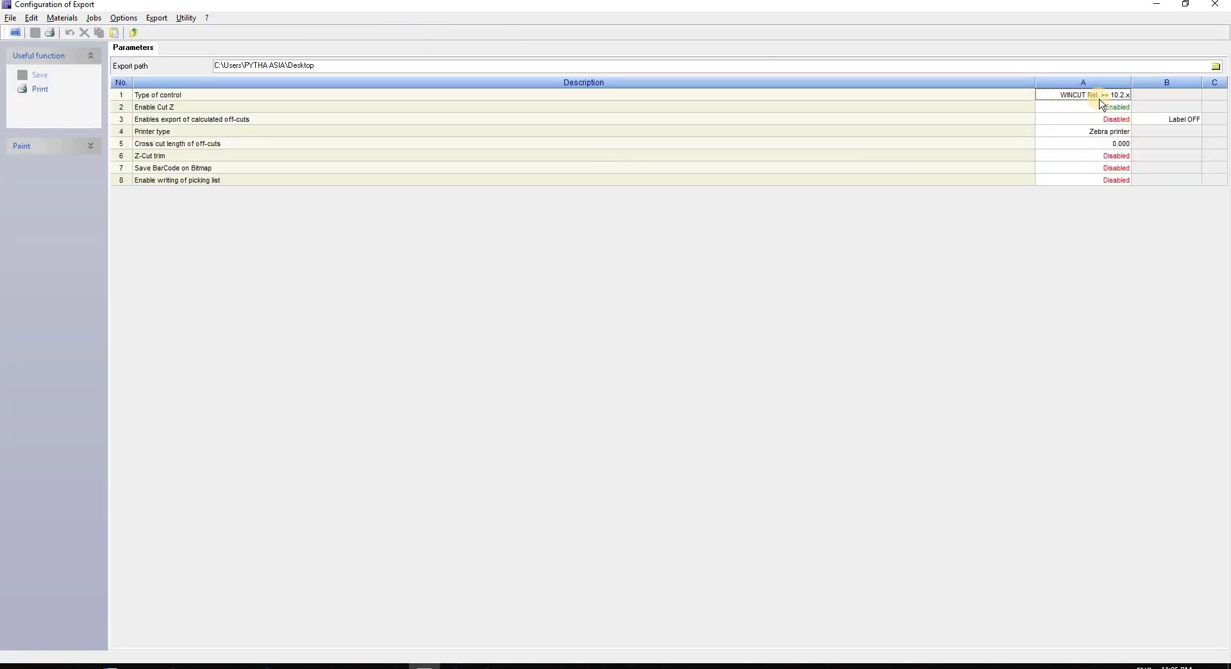
left_click(1216, 66)
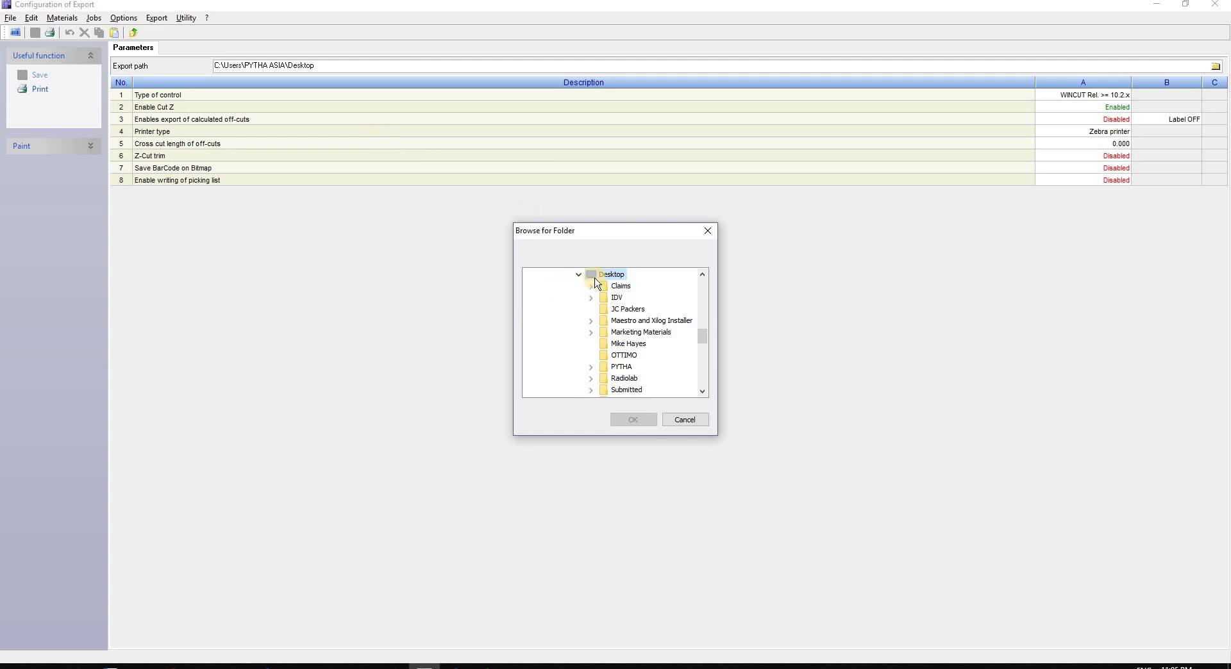
left_click(624, 357)
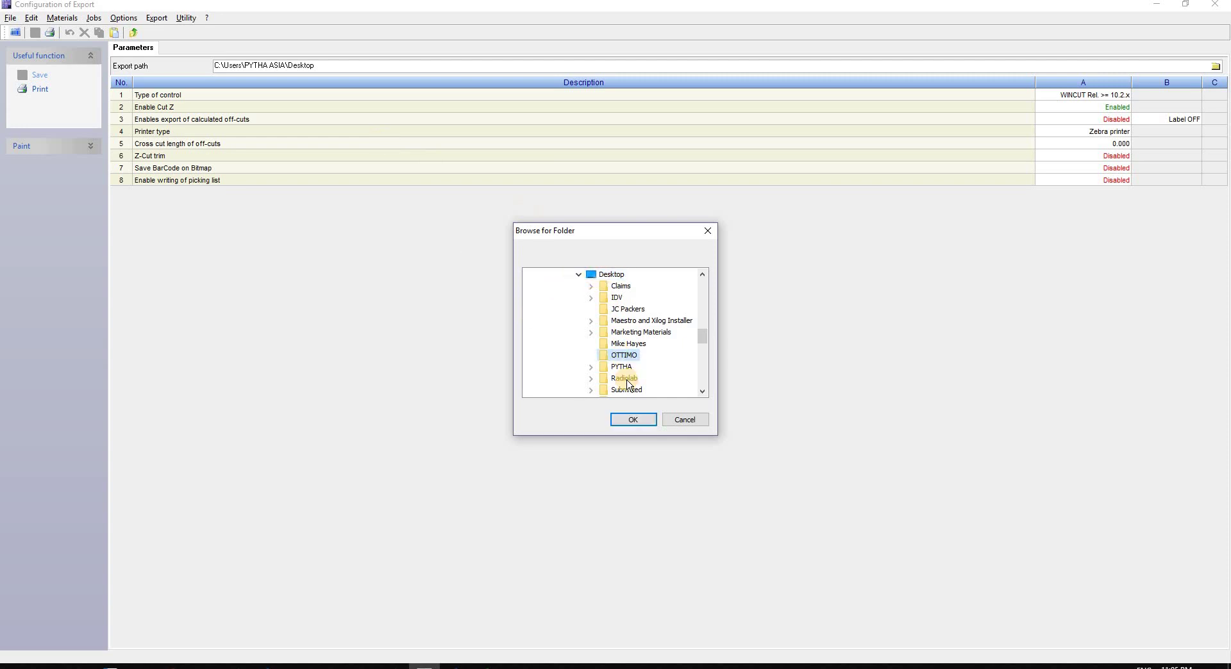
left_click(636, 422)
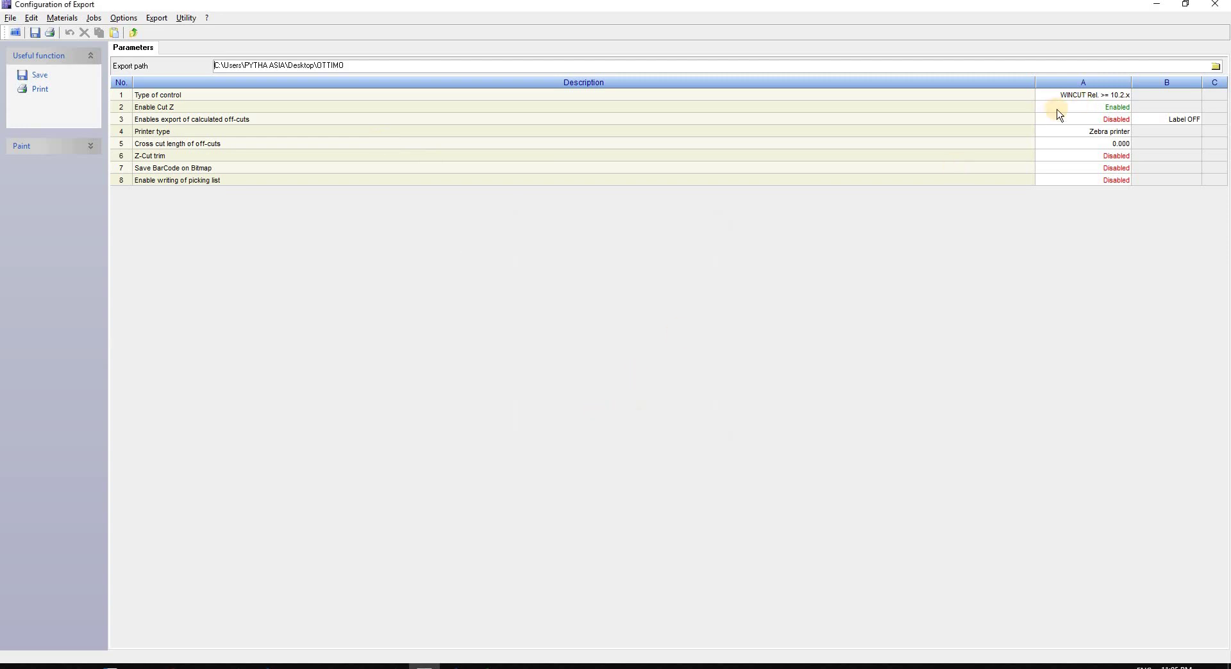
- Export the BB18 and BB9 cutting programs with Machine link and review the export result for each file
left_click(156, 19)
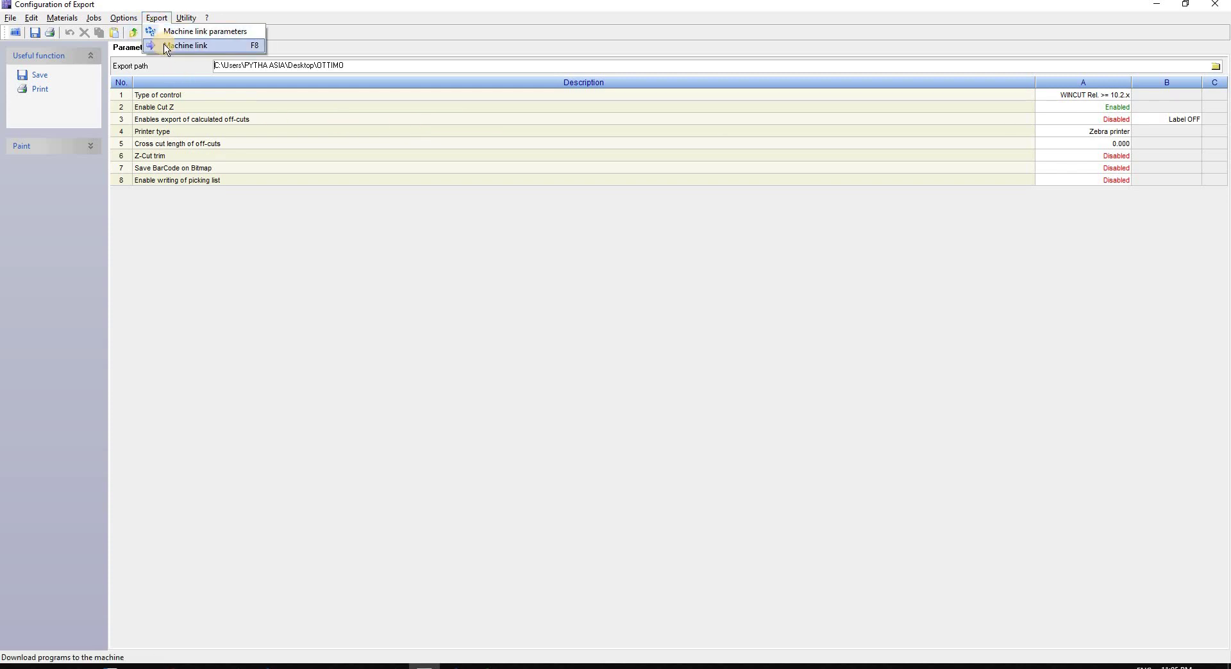
key("Return")
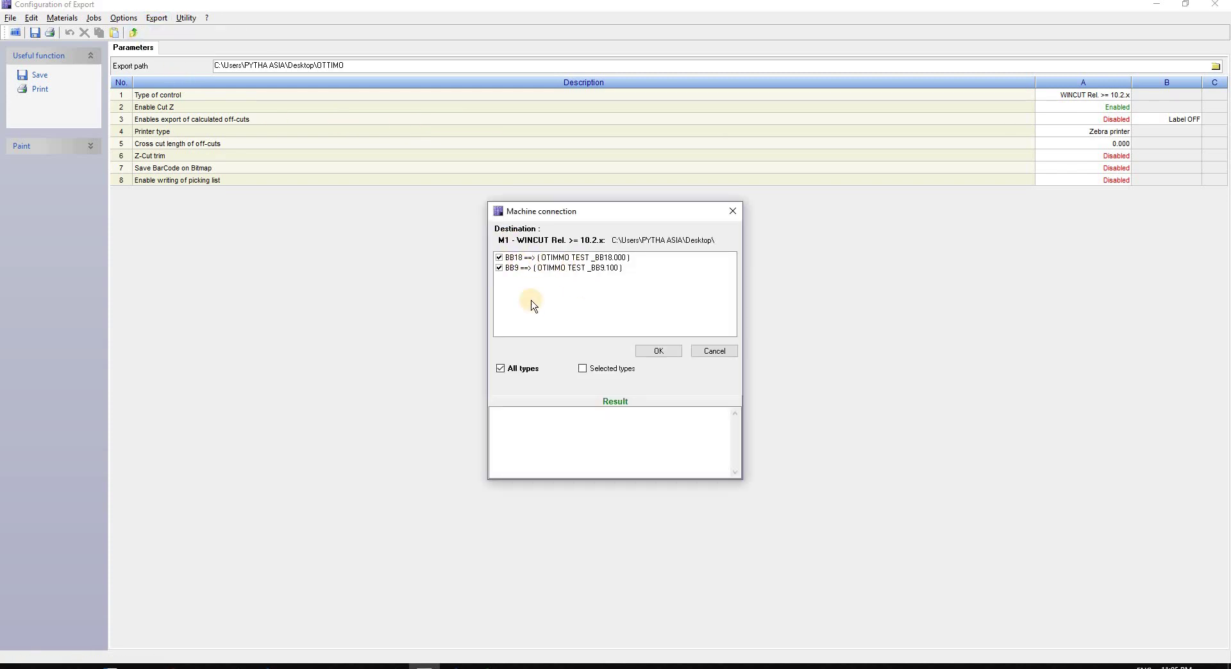
left_click(660, 353)
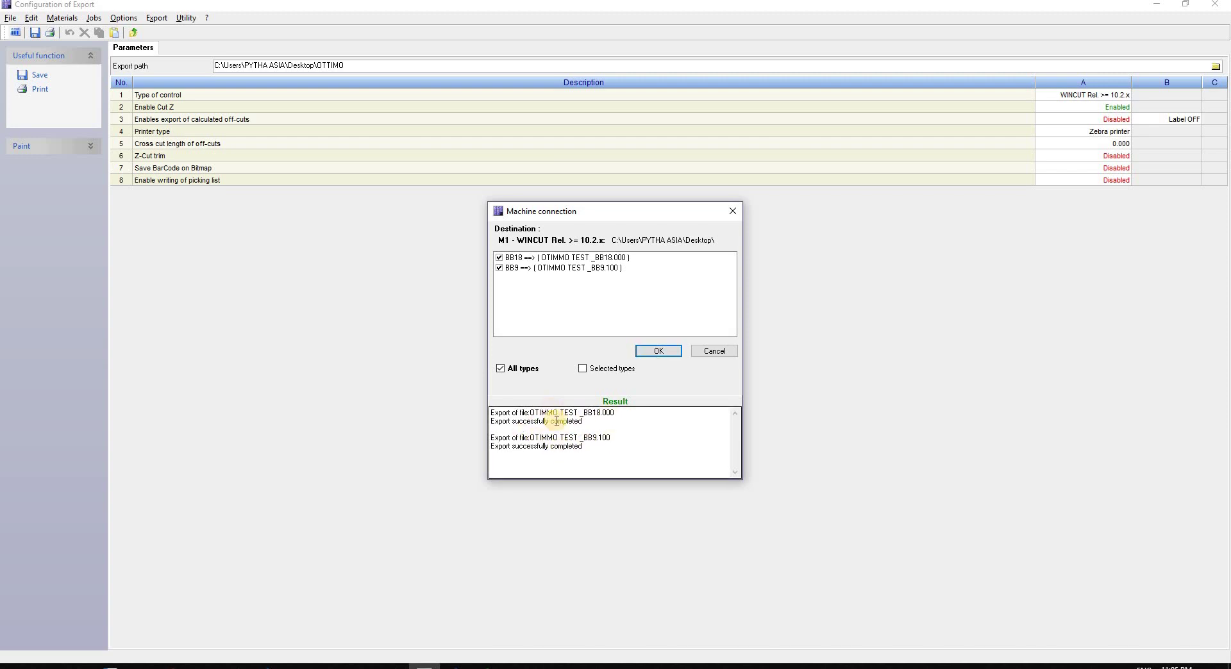
left_click_drag(489, 410, 582, 423)
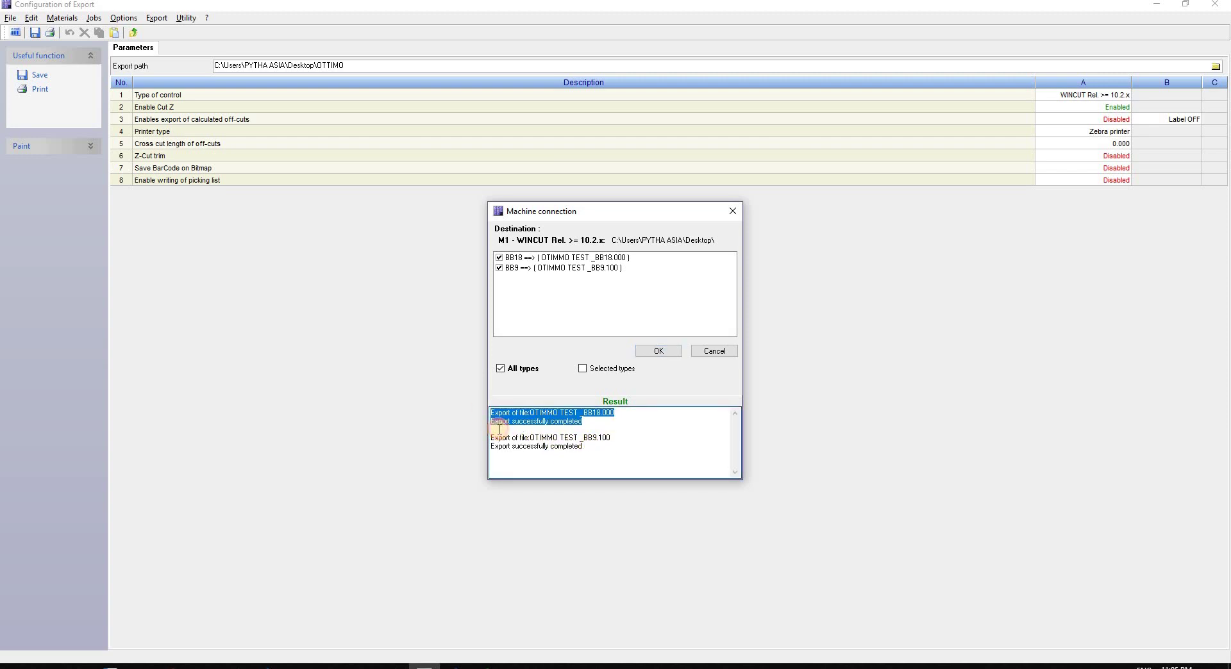
left_click_drag(493, 435, 583, 446)
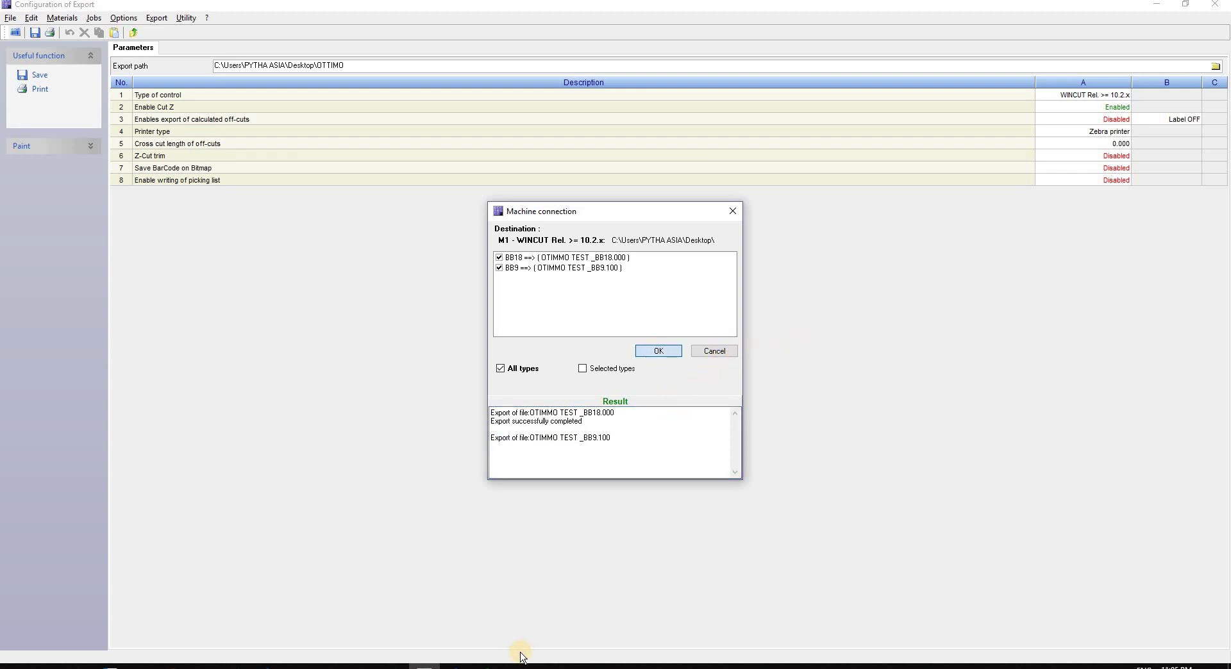
key("Return")
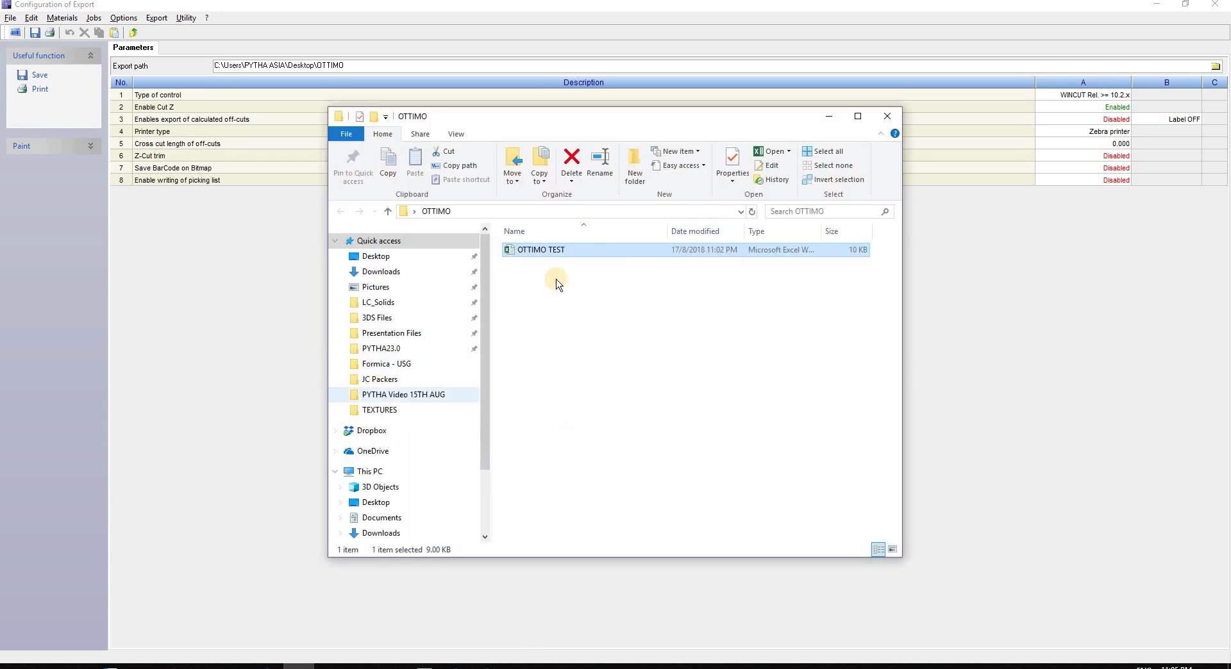
- Check the OTTIMO folder for the exported files, and close the Machine connection dialog
left_click(495, 302)
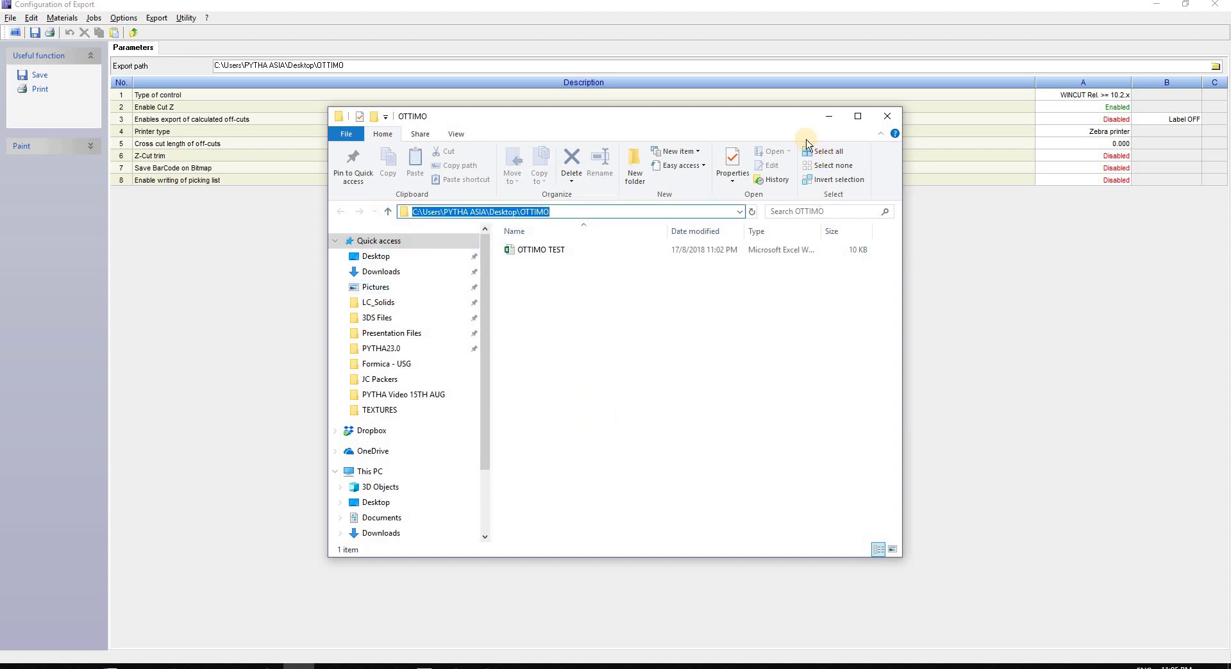
key("alt+Tab")
left_click(597, 436)
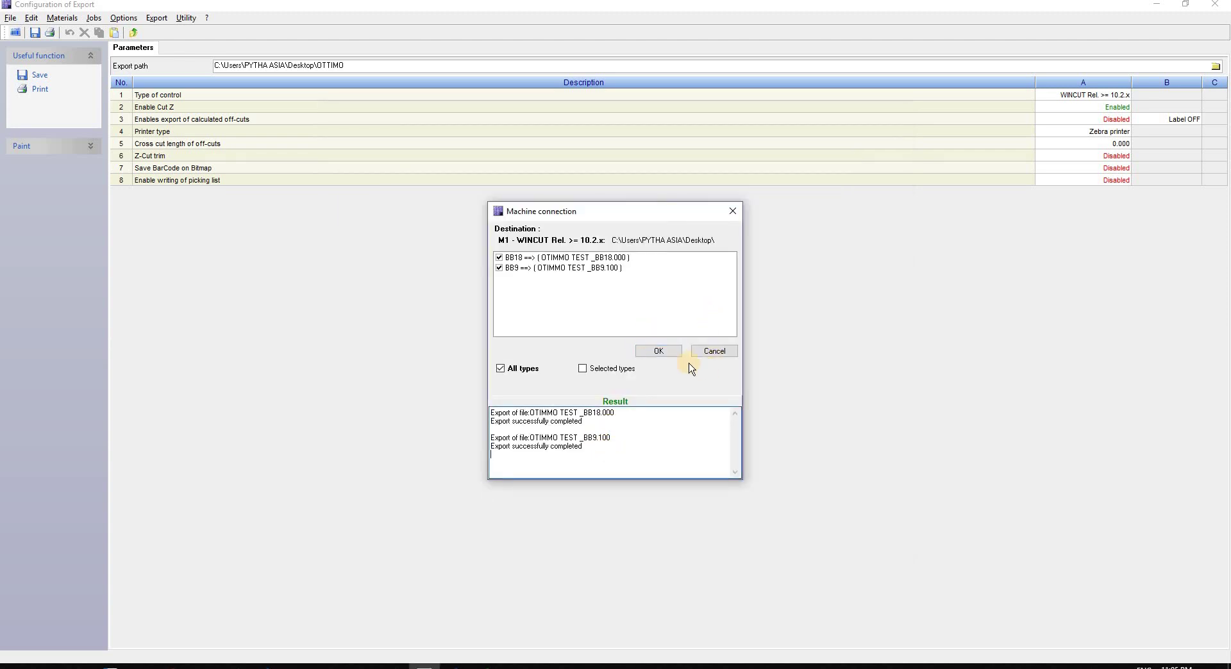
left_click(732, 211)
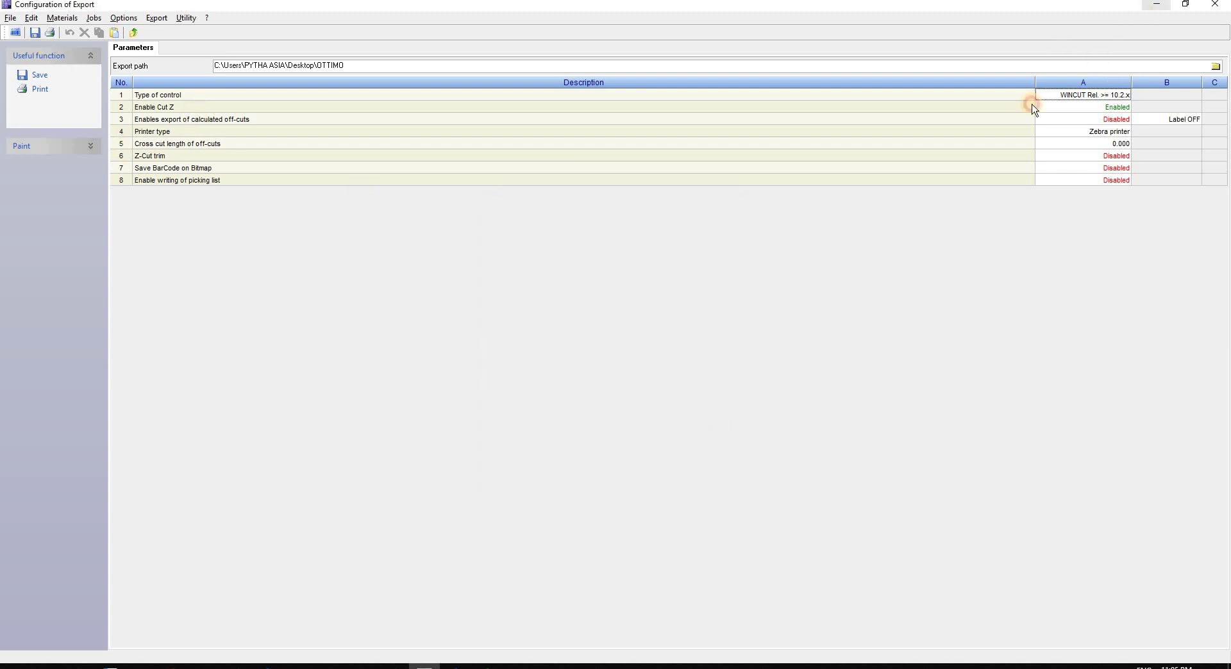
- Switch to File Explorer and show the Desktop folder in a maximised window to locate the exported files
key("alt+Tab")
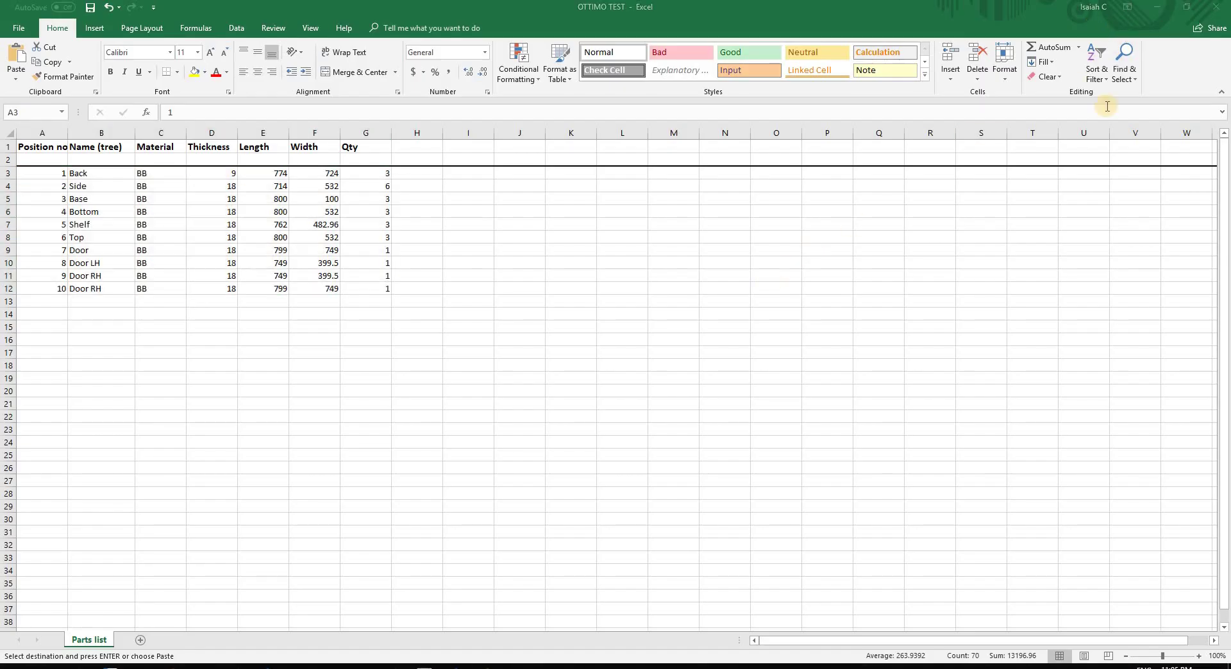
left_click(331, 666)
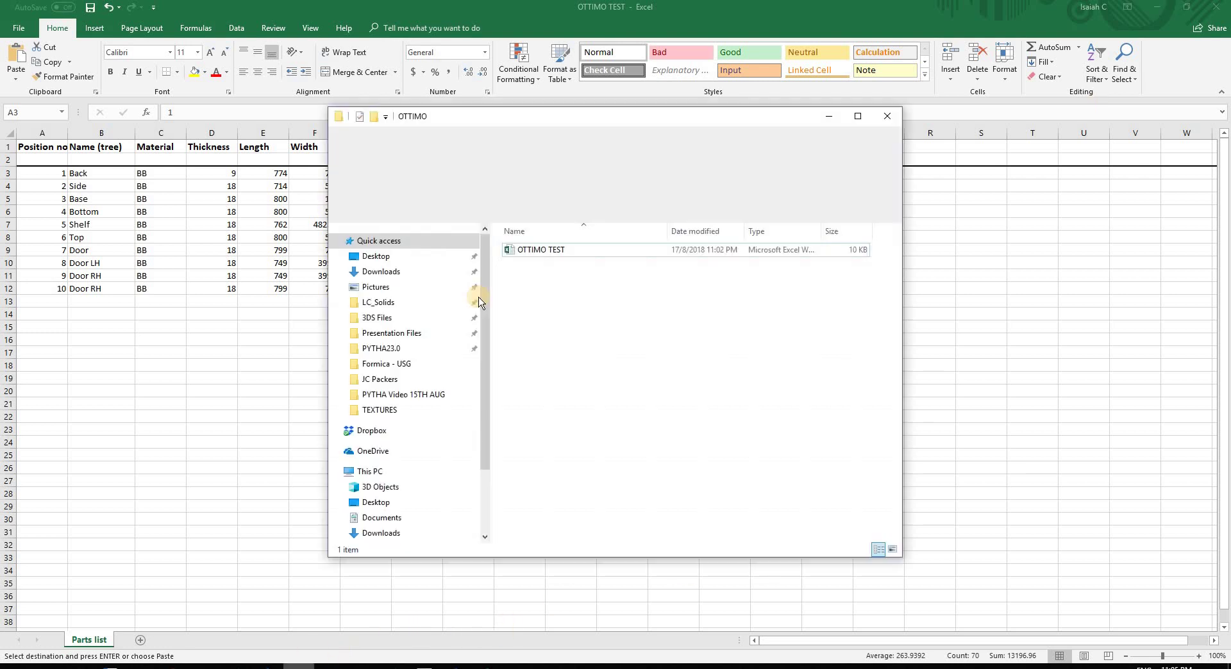
left_click(408, 262)
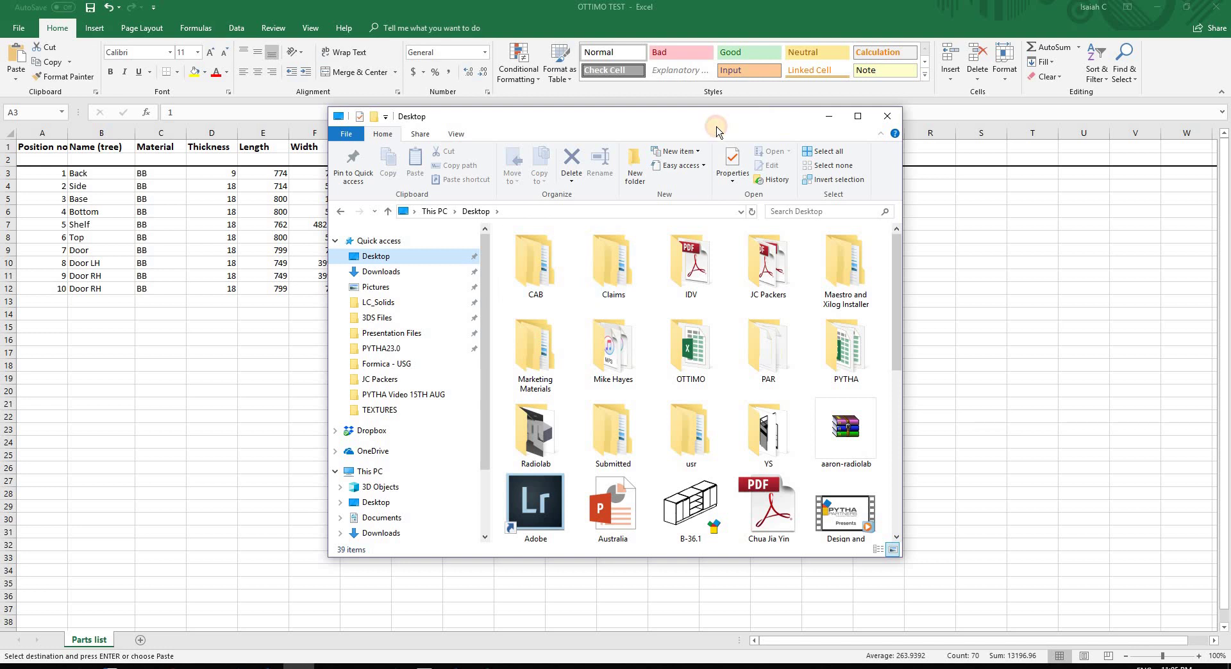
double_click(718, 123)
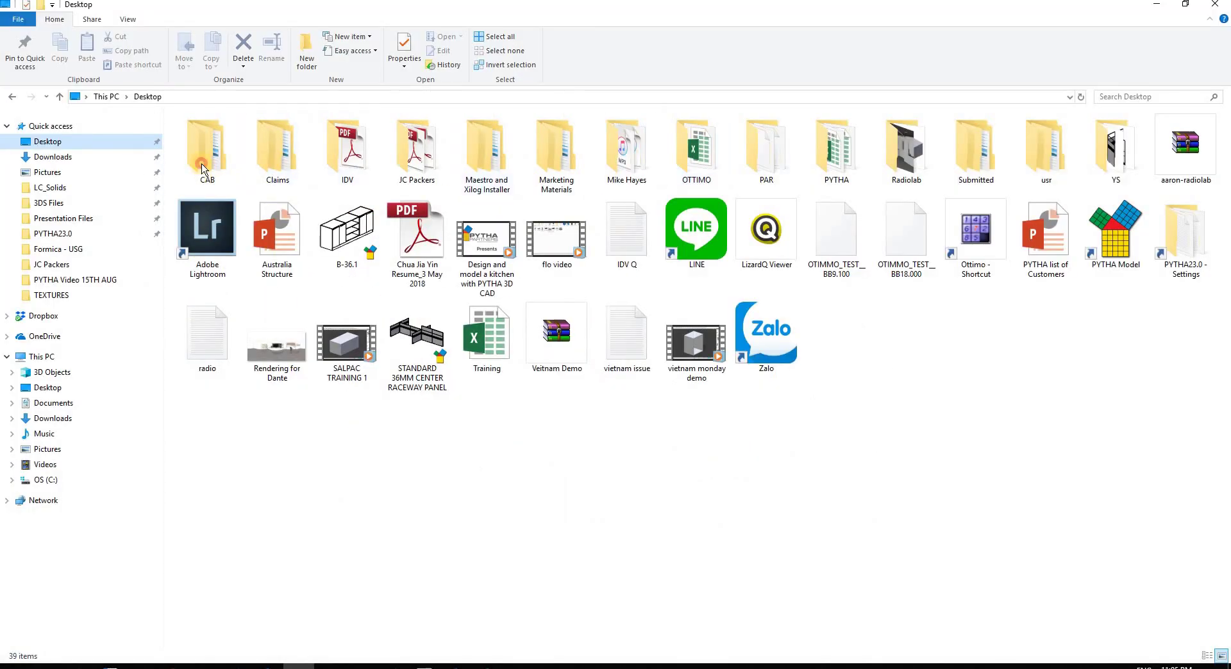
- Move the CAB and PAR folders and the files OTIMMO_TEST__BB9.100 and OTIMMO_TEST__BB18.000 from the Desktop into the OTTIMO folder
left_click(234, 167)
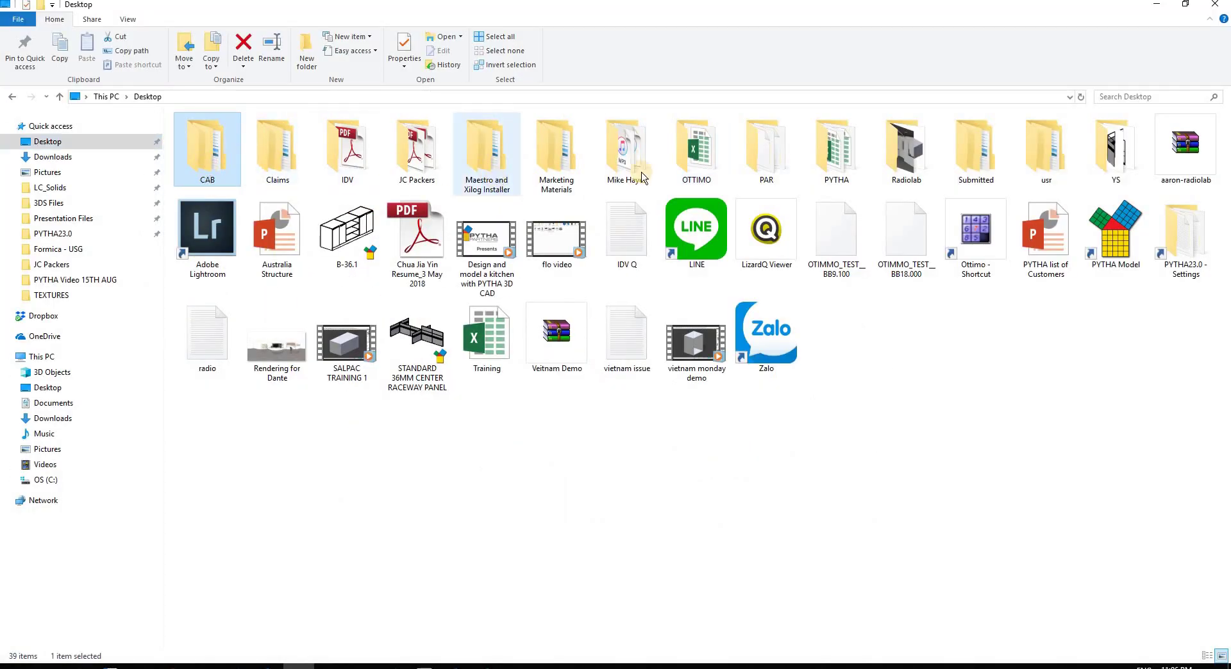
left_click(764, 168, "ctrl")
left_click(827, 232, "ctrl")
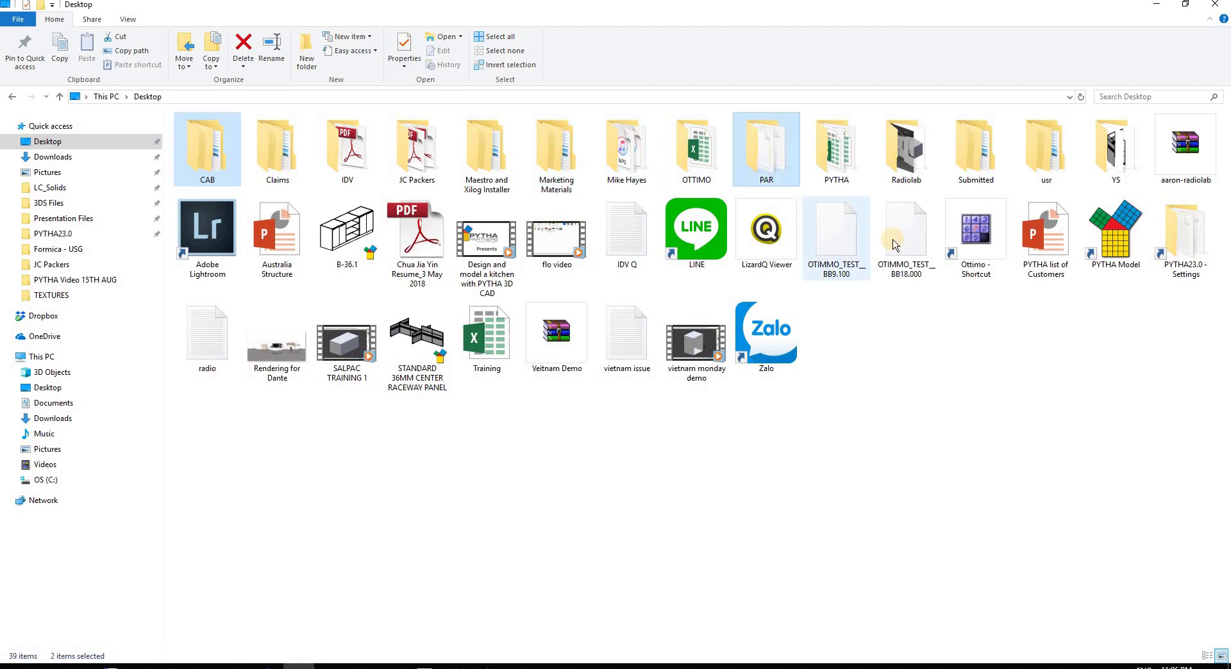
left_click(897, 238, "ctrl")
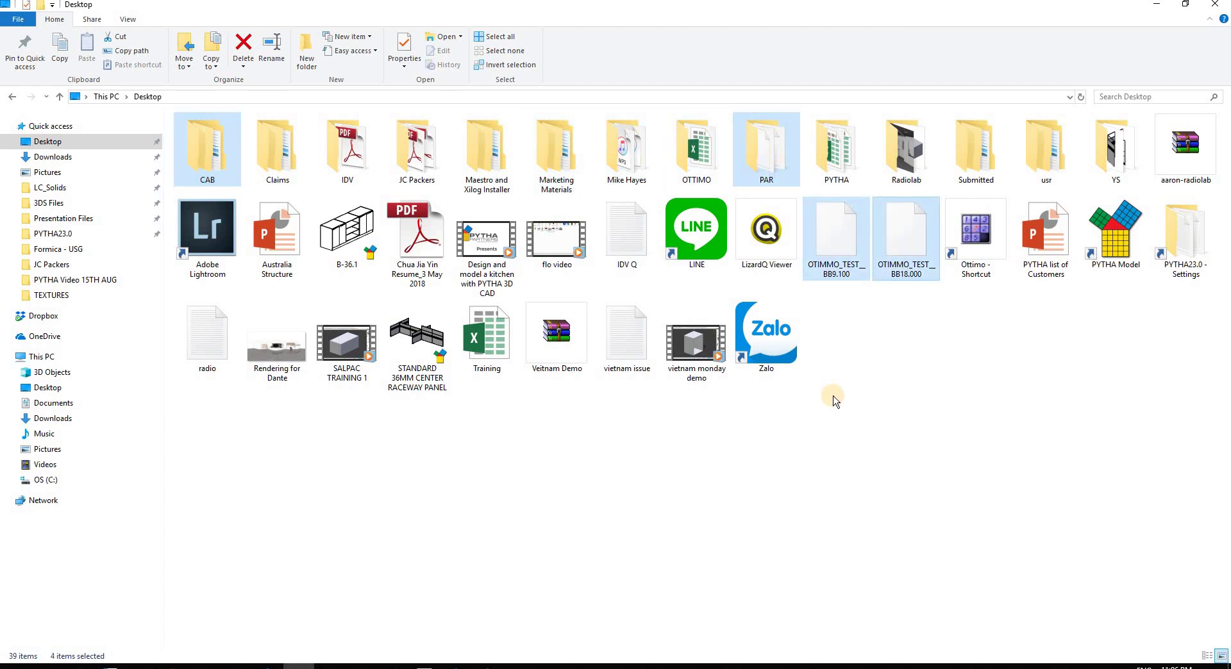
key("ctrl+x")
left_click(885, 425)
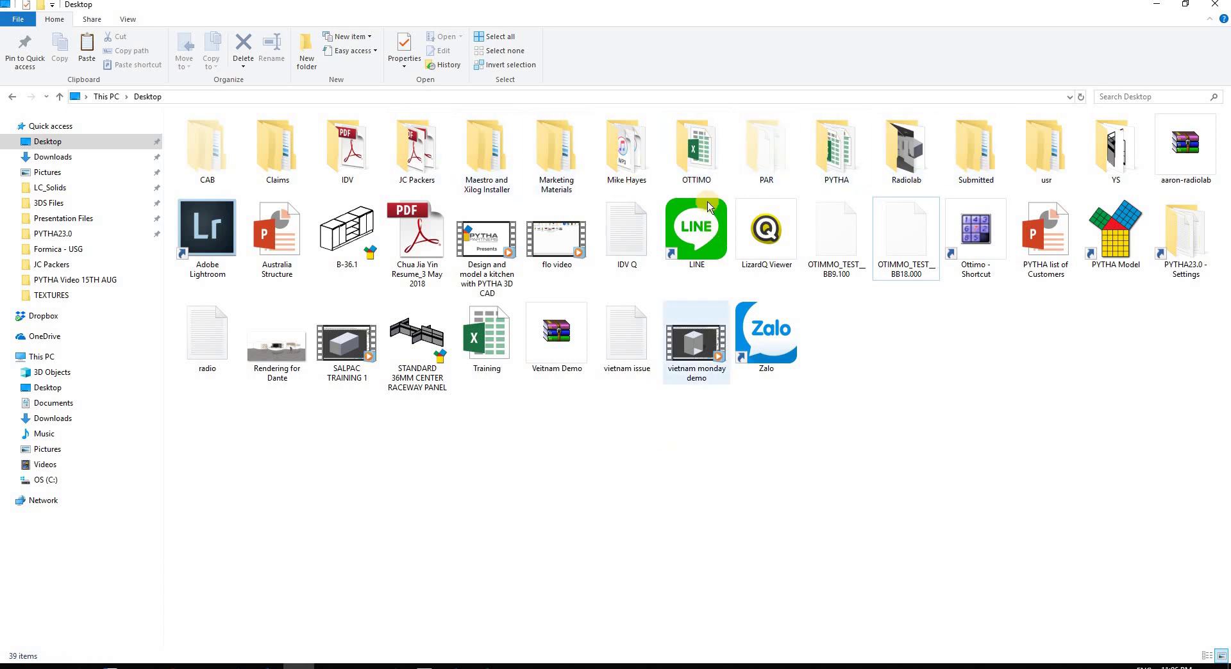
double_click(701, 168)
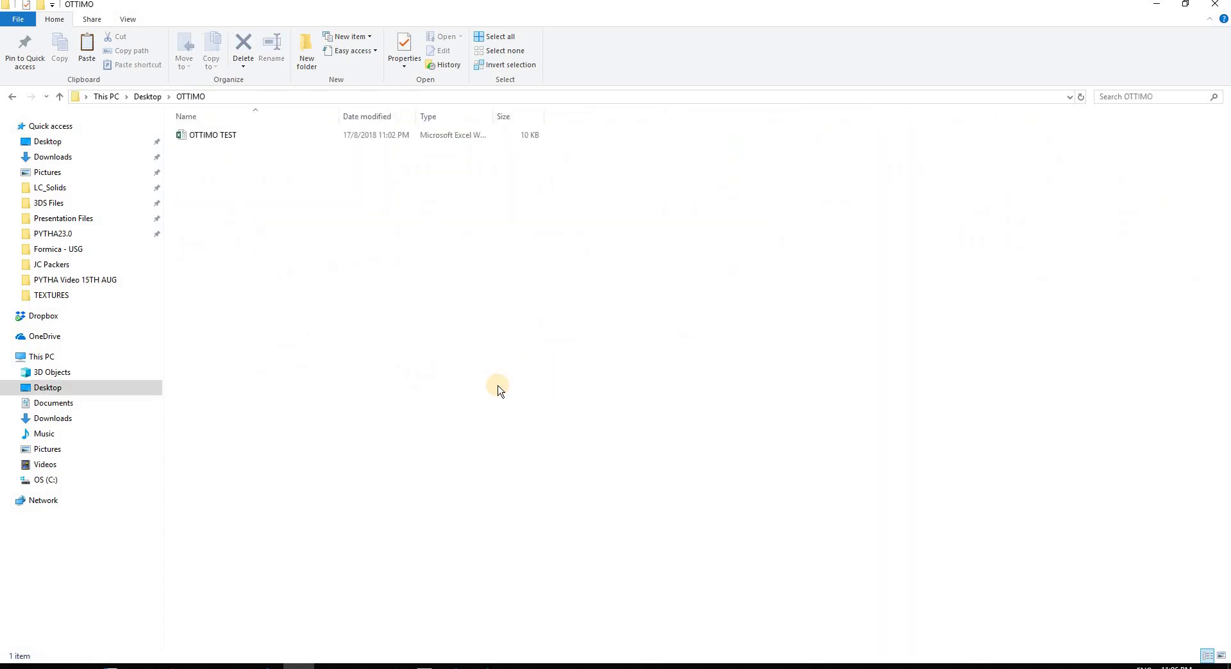
key("ctrl+v")
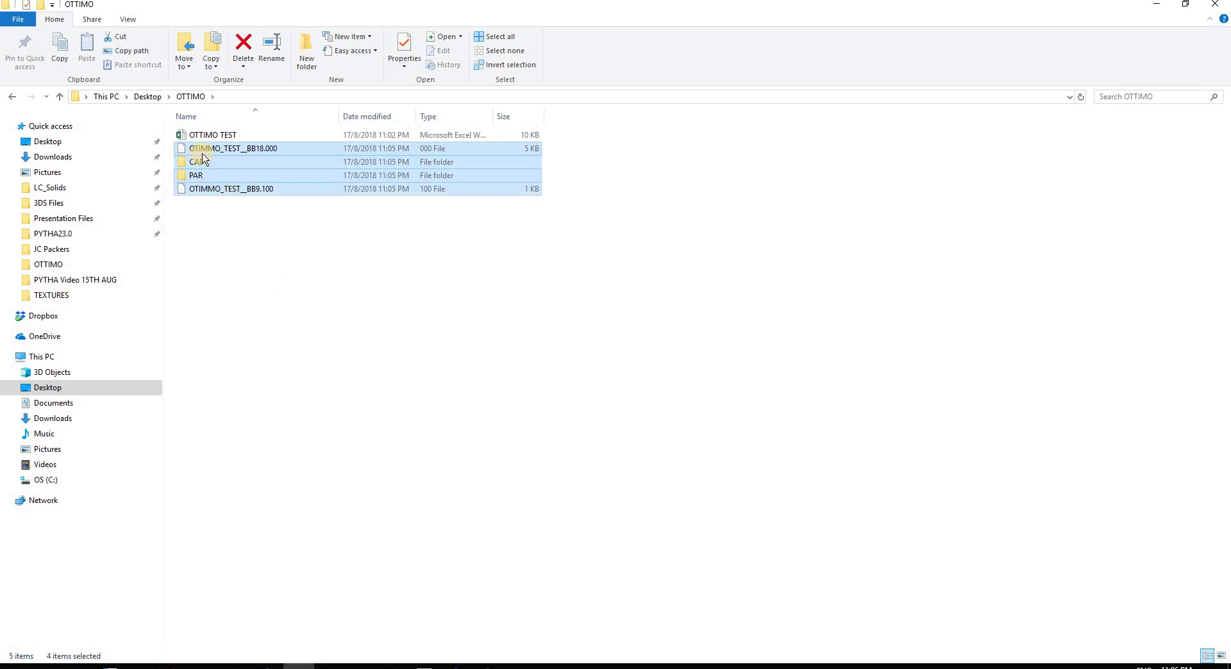
left_click(220, 152)
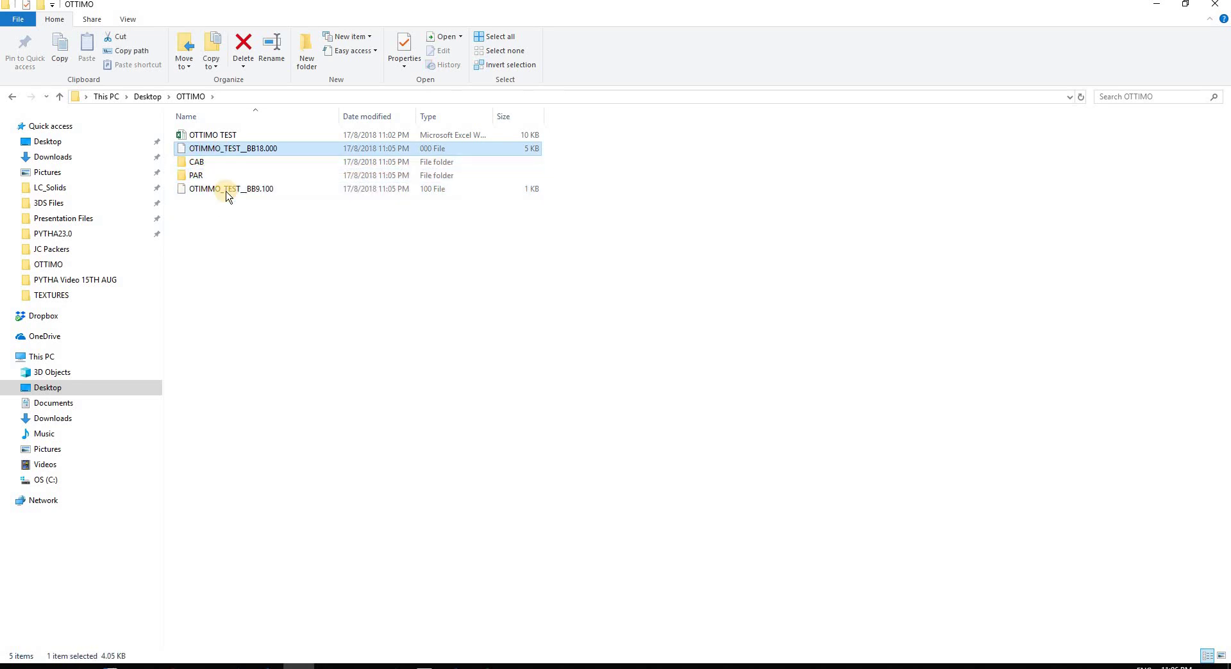
left_click(250, 189)
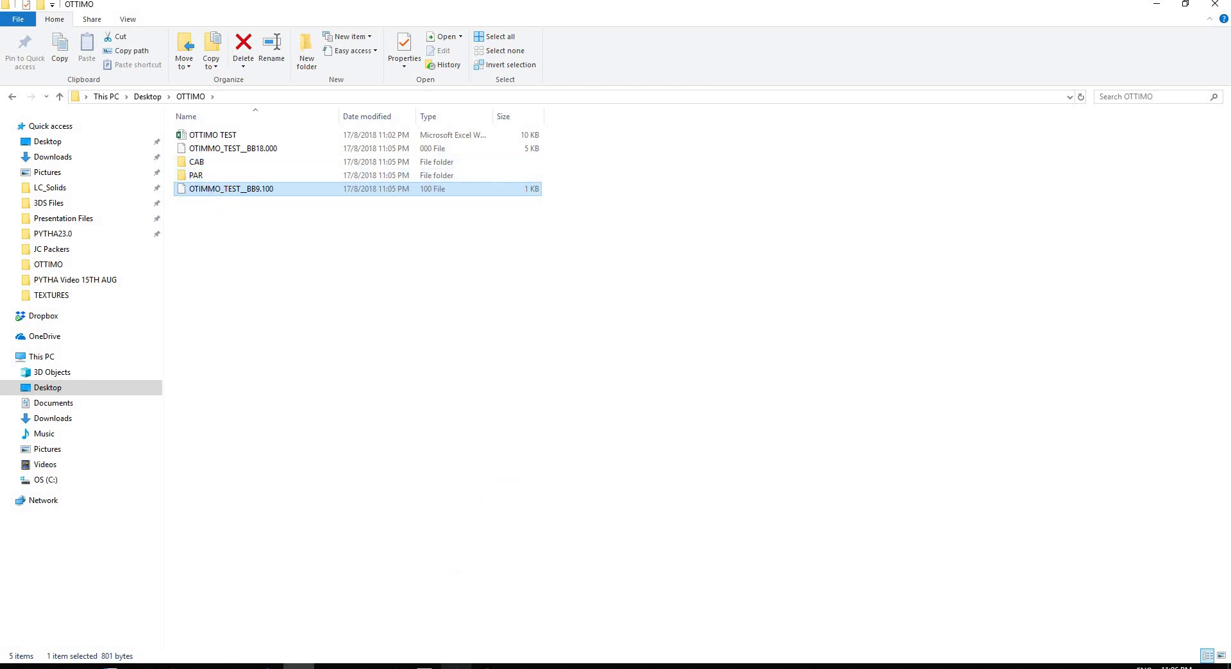
- Switch to Word and read the note on copying the files to Wincut\import and the purpose of the CAB and PAR folders
key("alt+Tab")
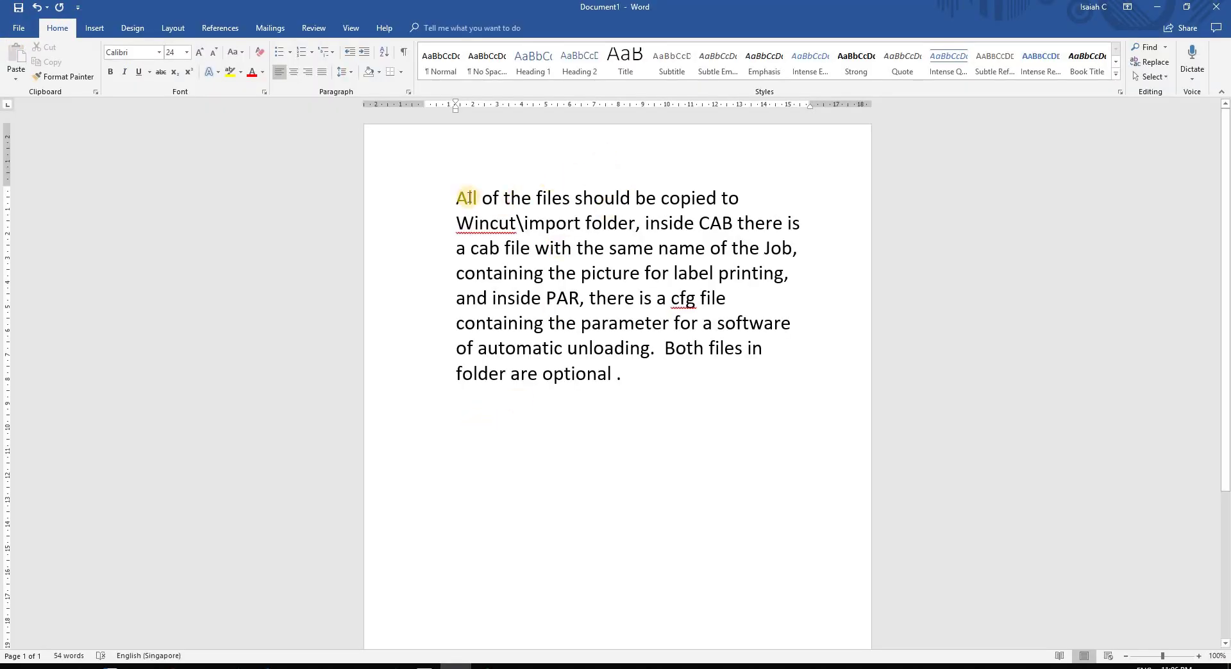
left_click_drag(454, 198, 621, 231)
left_click(618, 224)
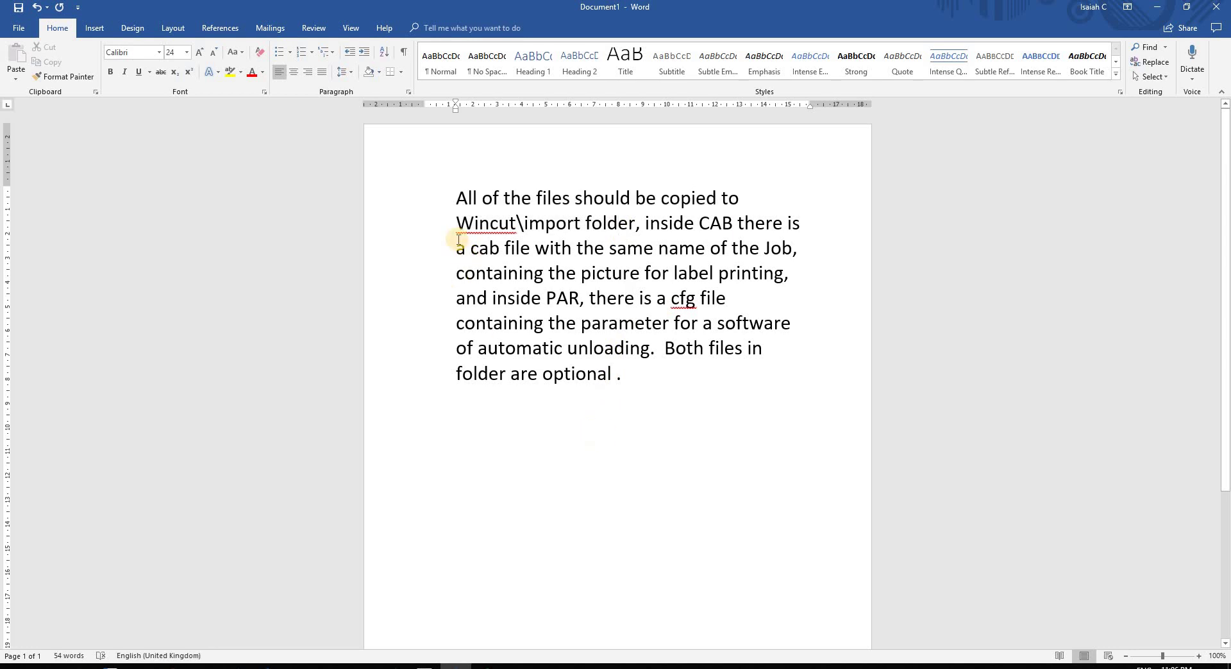
left_click_drag(456, 224, 580, 225)
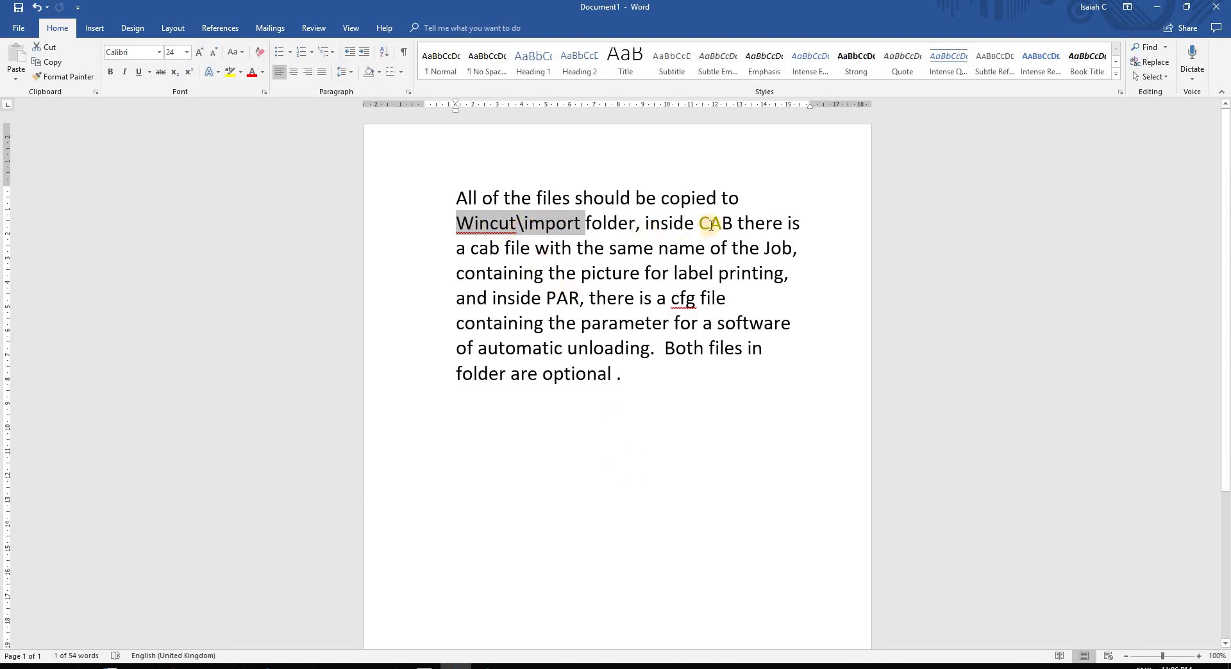
left_click_drag(708, 223, 690, 276)
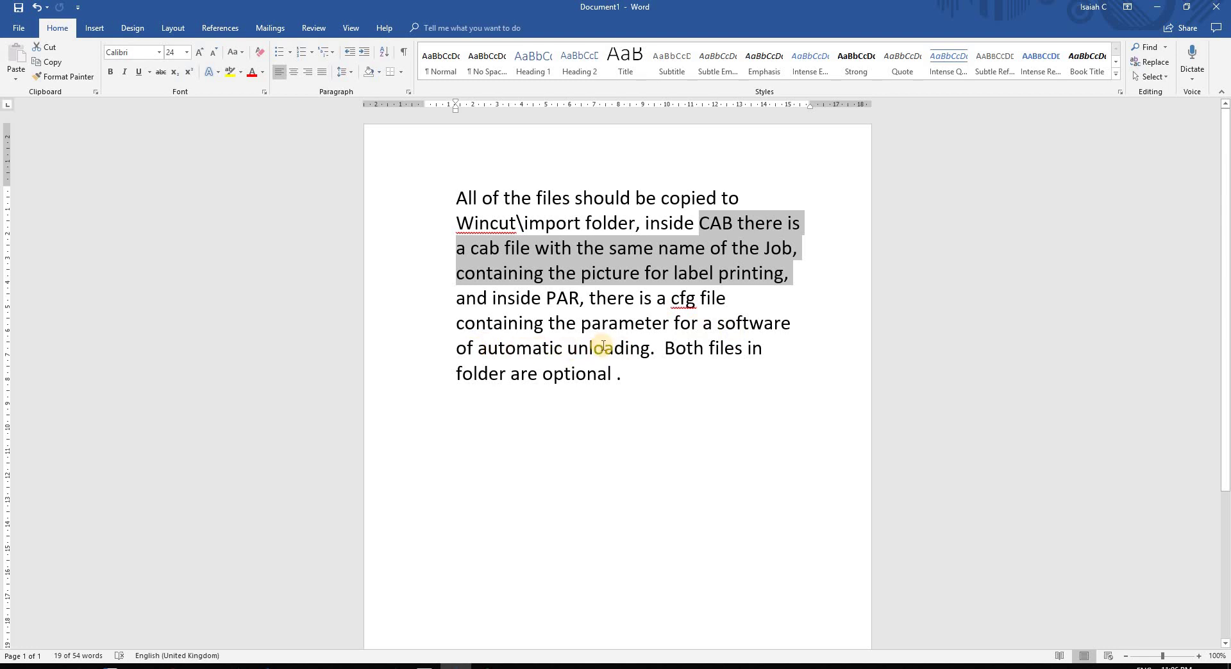
left_click(647, 381)
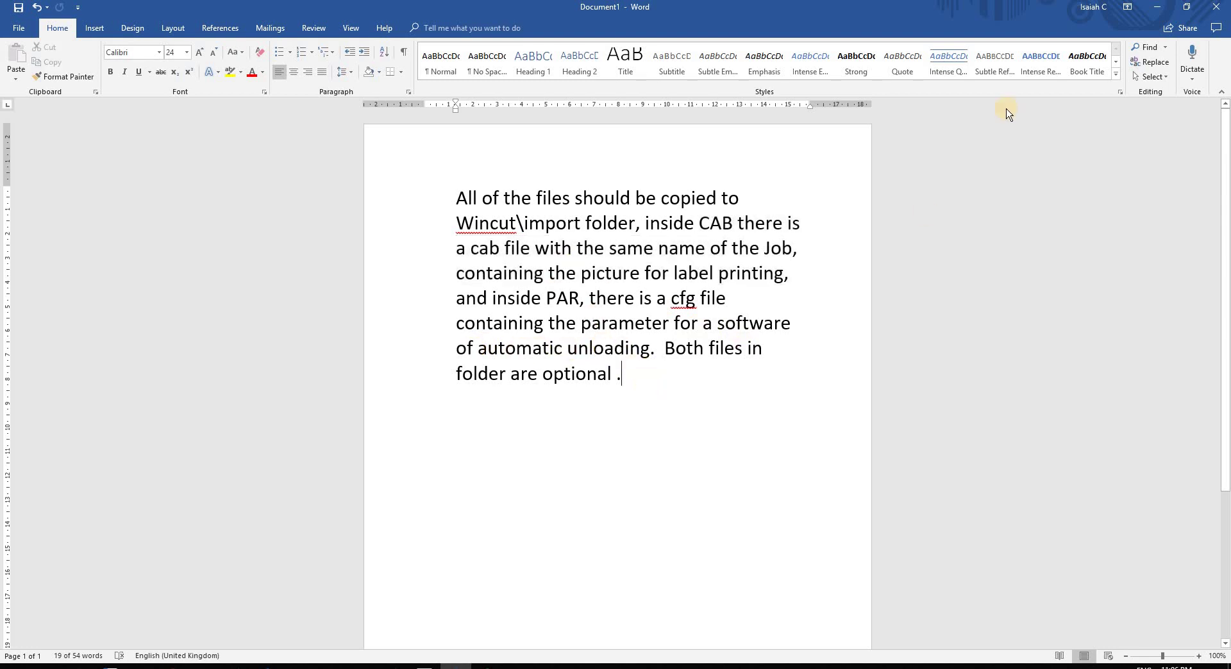
- Review the BB18 and BB9 program files in File Explorer and check their Wincut\import destination in the Word note
left_click(1154, 9)
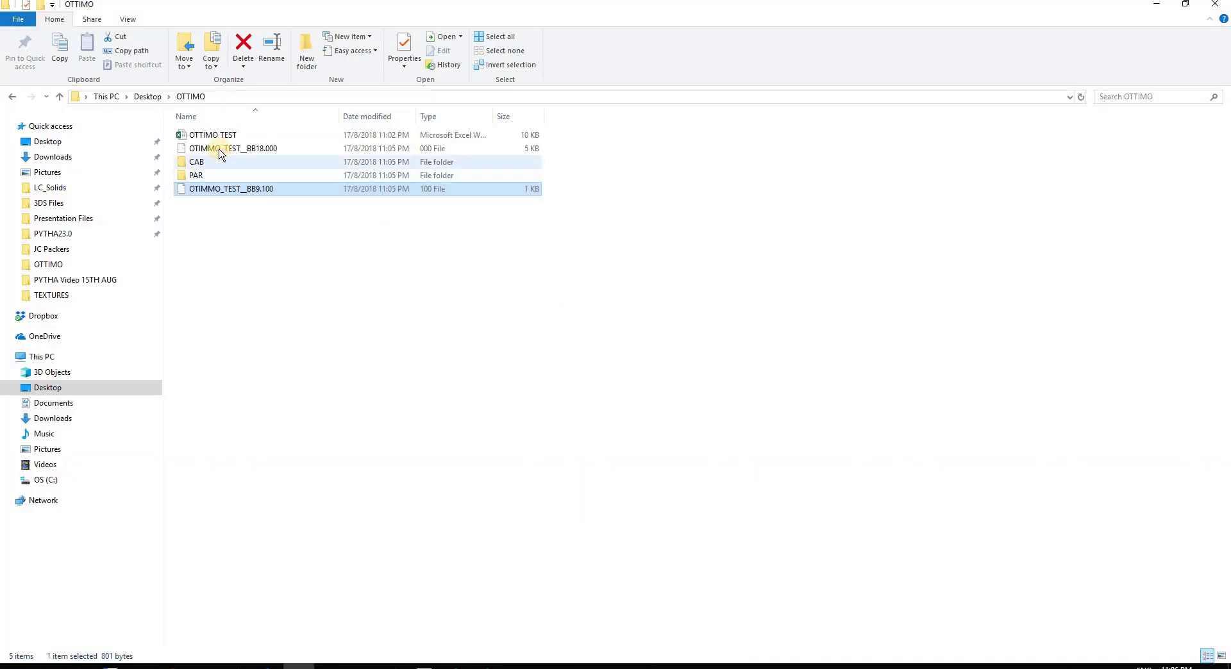
left_click(219, 150)
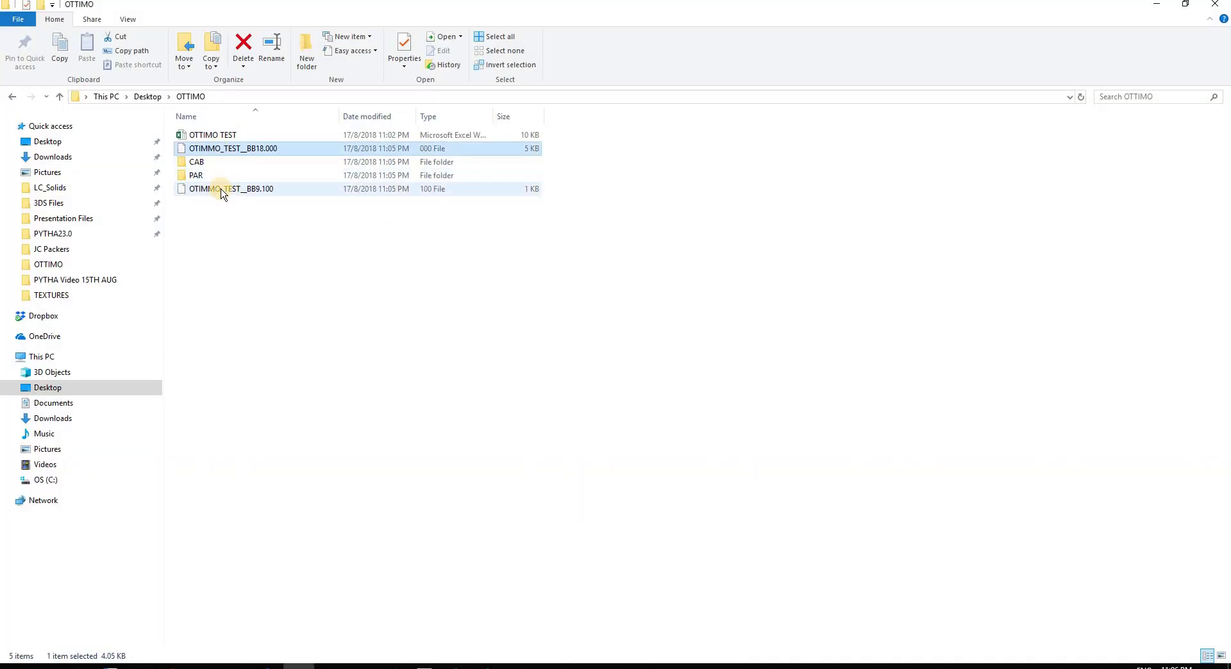
left_click(247, 189, "ctrl")
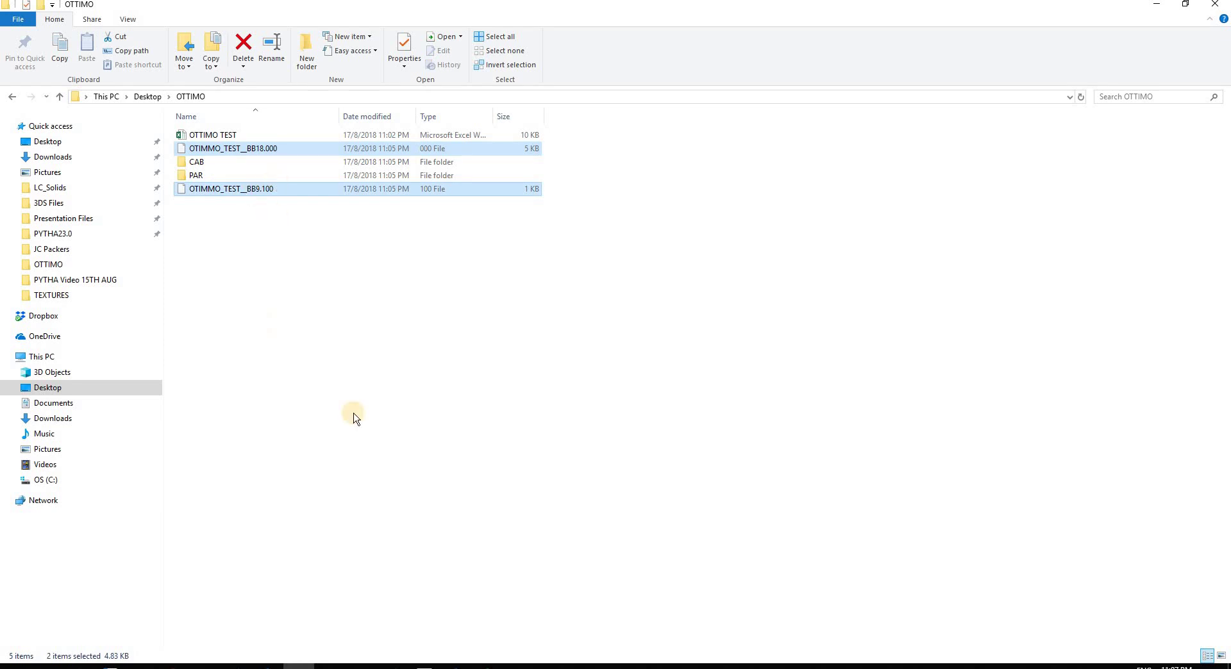
left_click(512, 410)
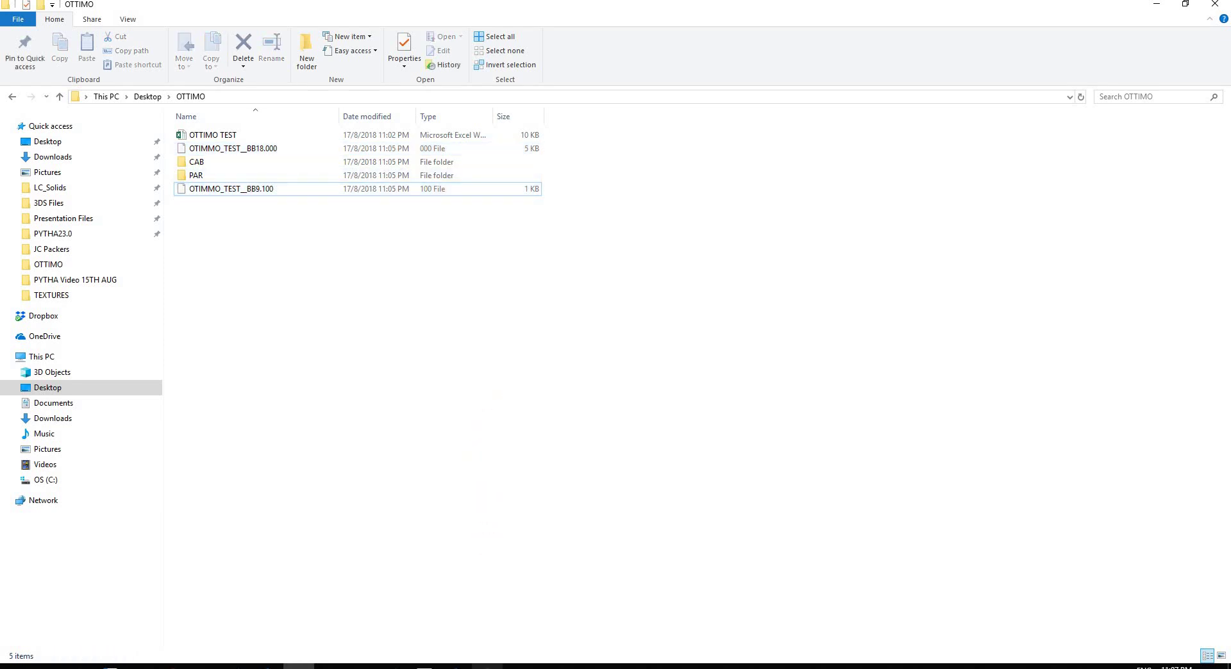
mouse_move(447, 666)
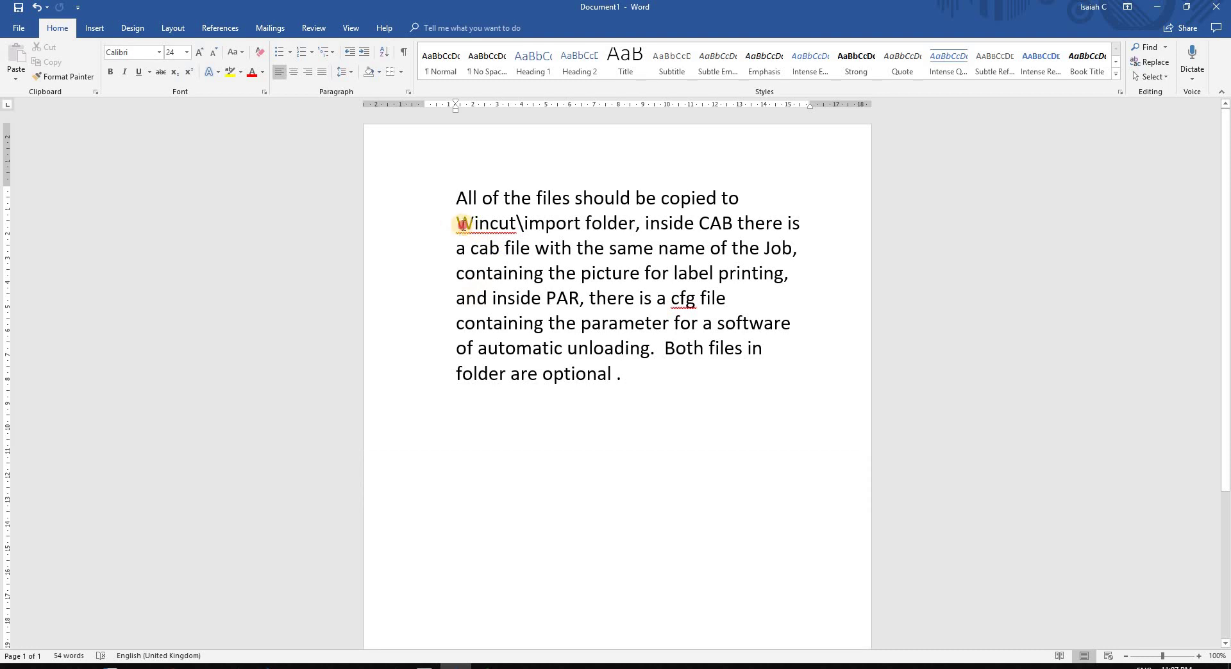
left_click_drag(462, 224, 583, 224)
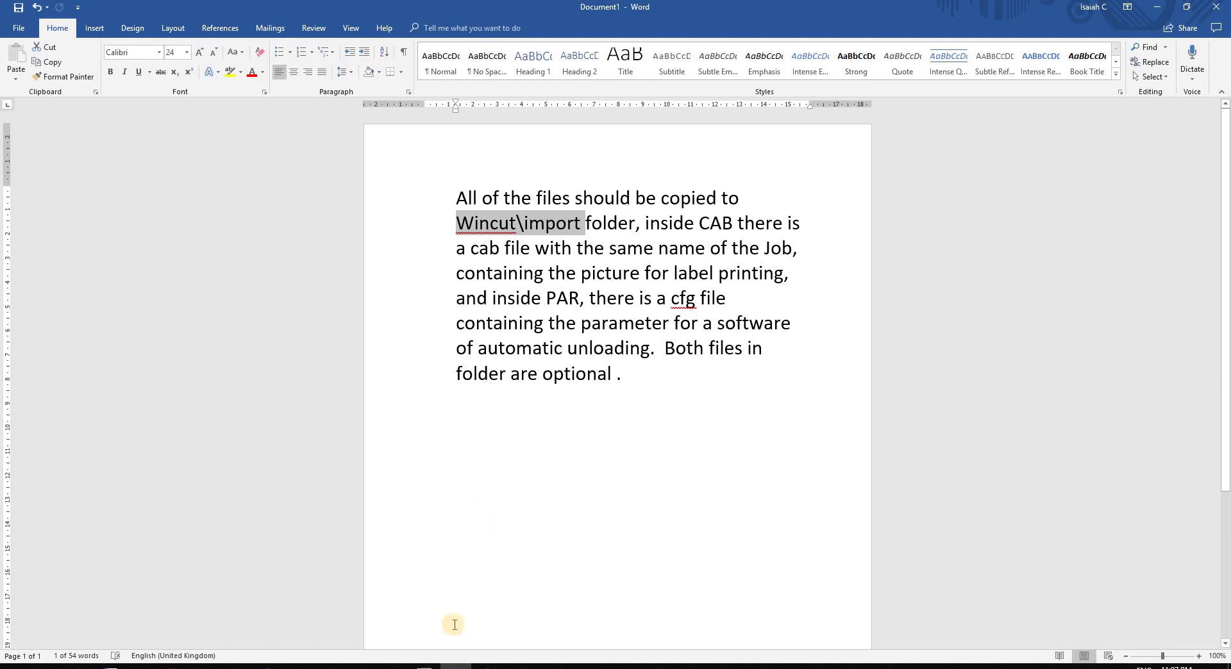
- Switch back to Ottimo Perfect Cut and exit the export configuration, saving its changes
left_click(423, 667)
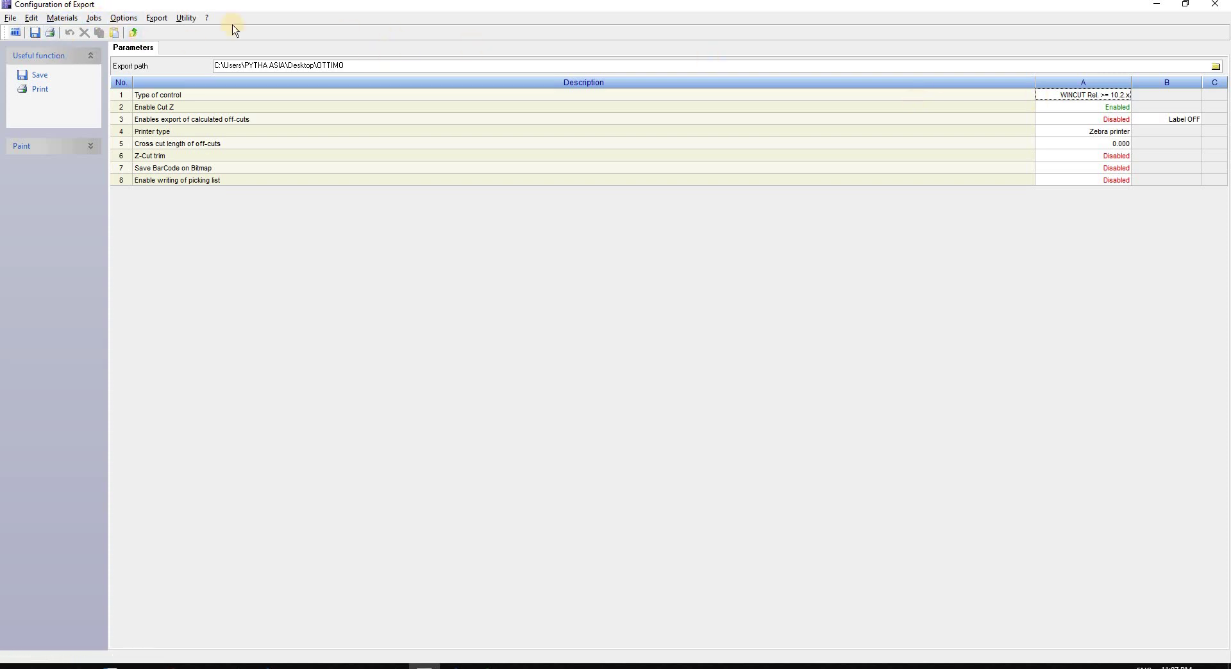
left_click(133, 36)
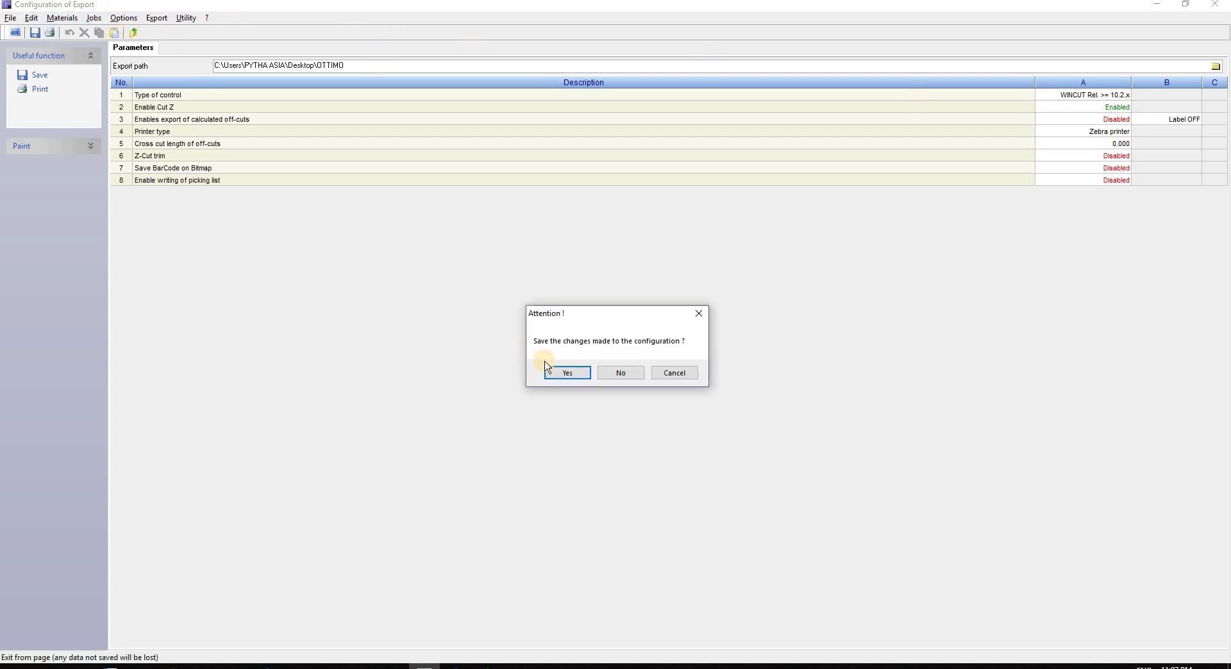
left_click(568, 374)
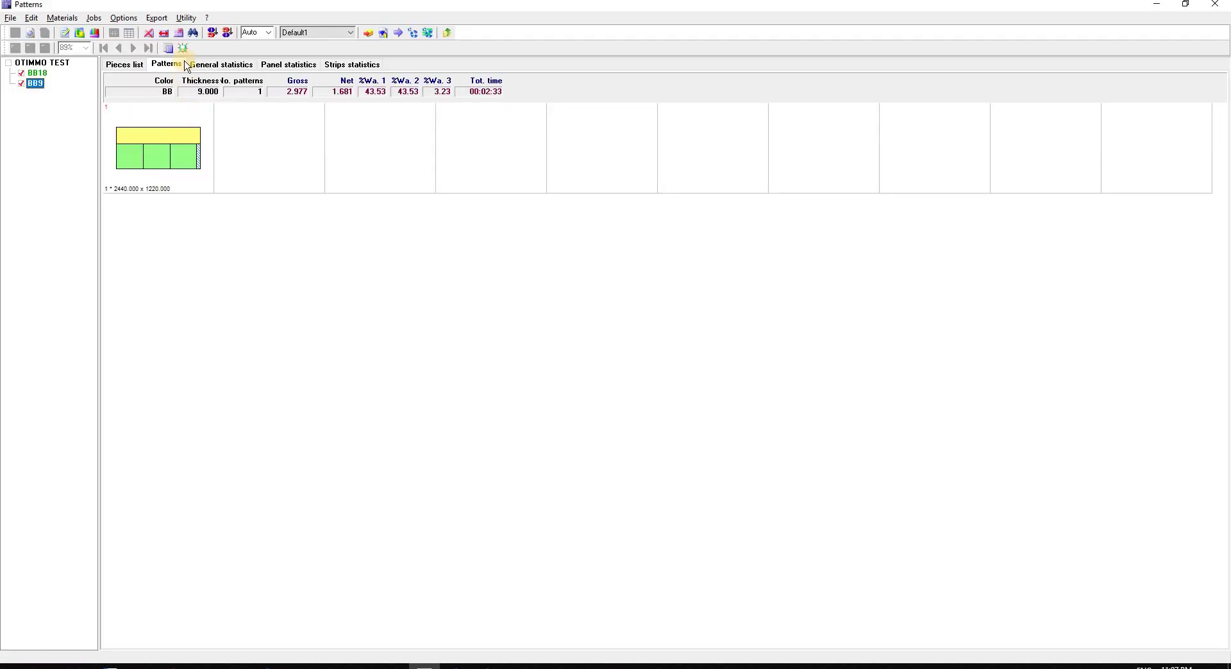
- Preview the BB9 job report, examine the cutting pattern on its second page, and confirm closing the program
left_click(31, 36)
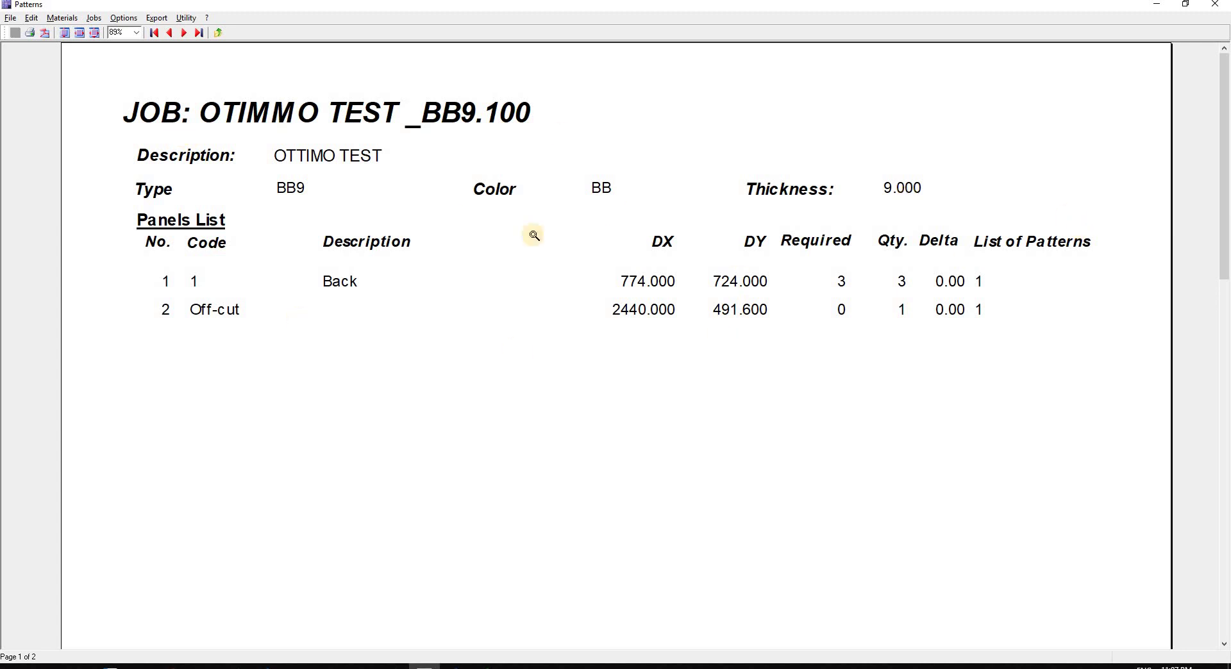
left_click(183, 35)
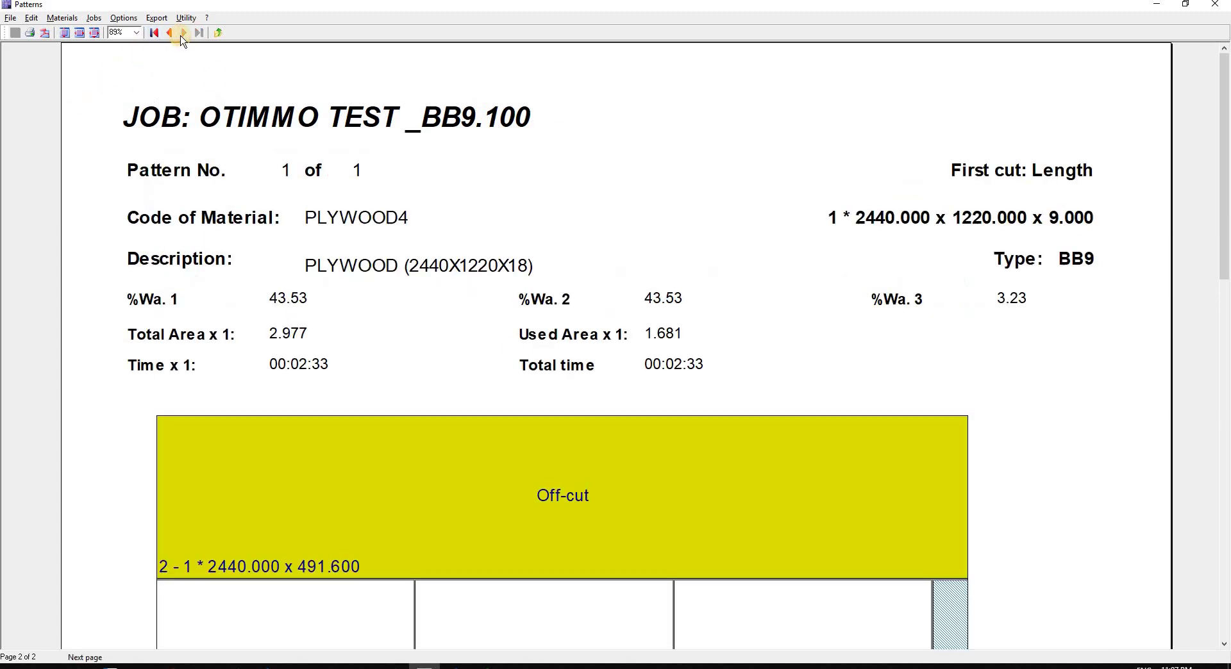
left_click(748, 340)
right_click(751, 339)
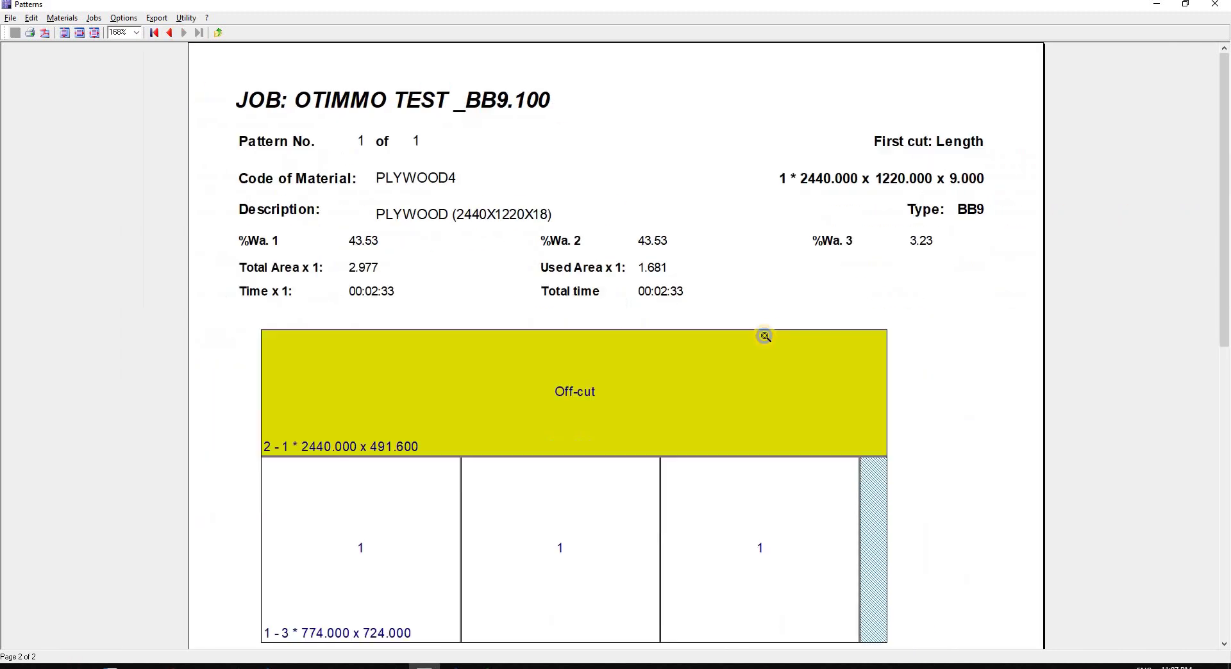
right_click(762, 337)
right_click(506, 533)
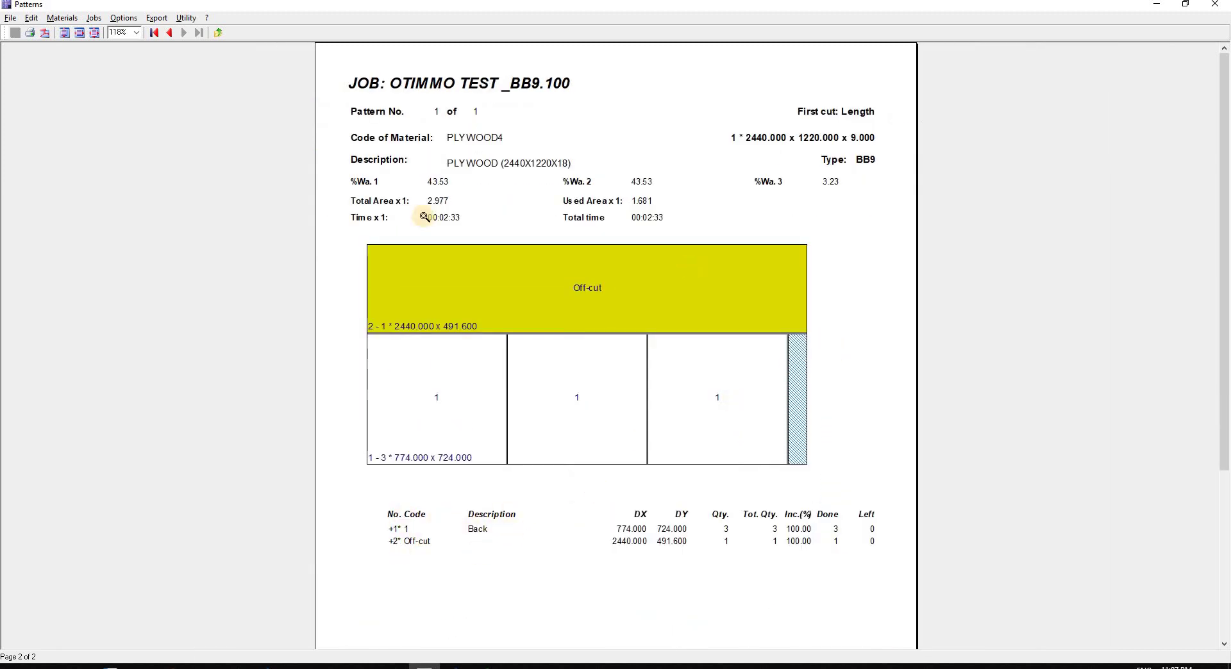
left_click(1214, 12)
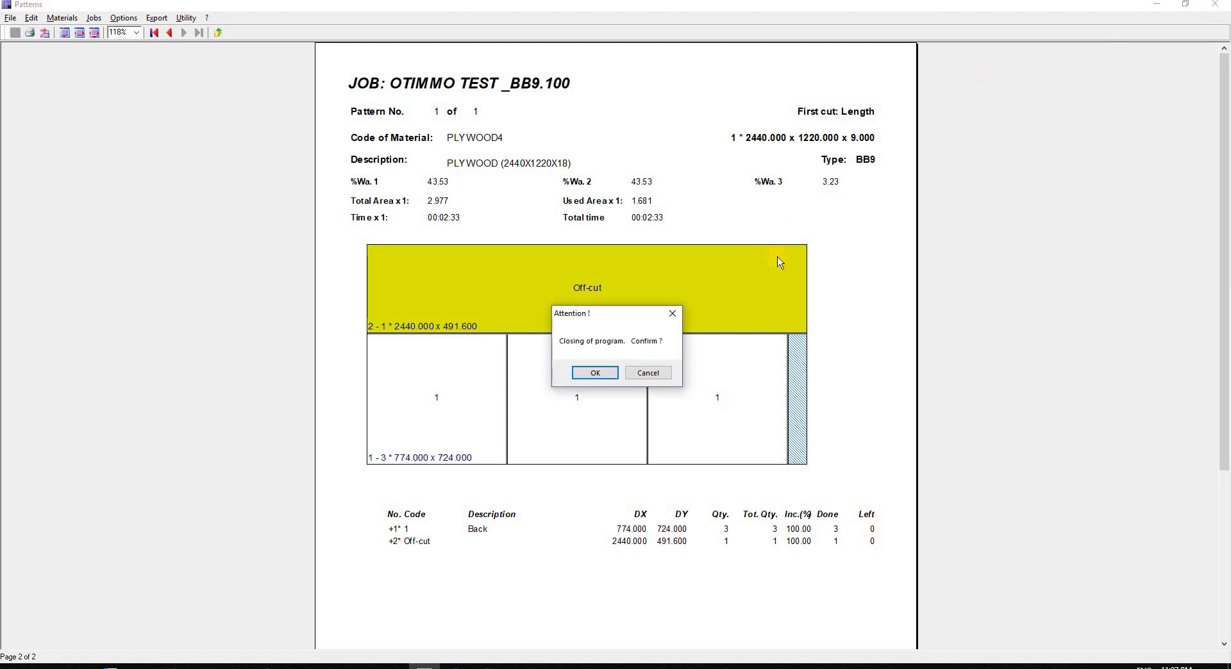
left_click(596, 375)
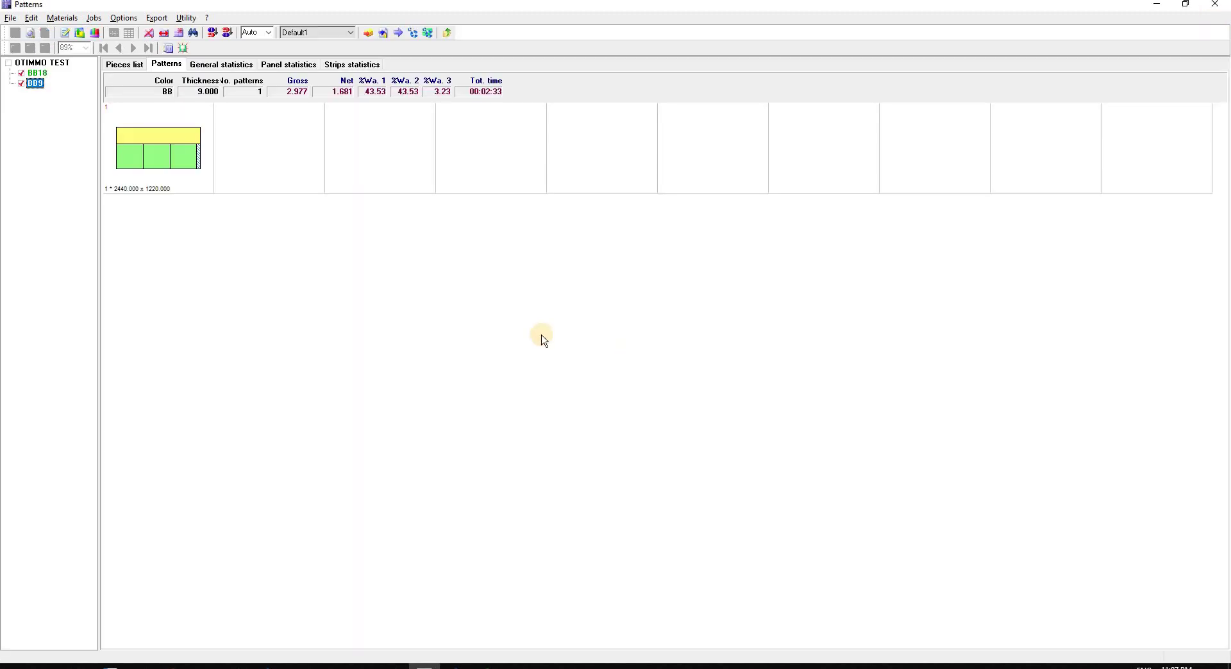